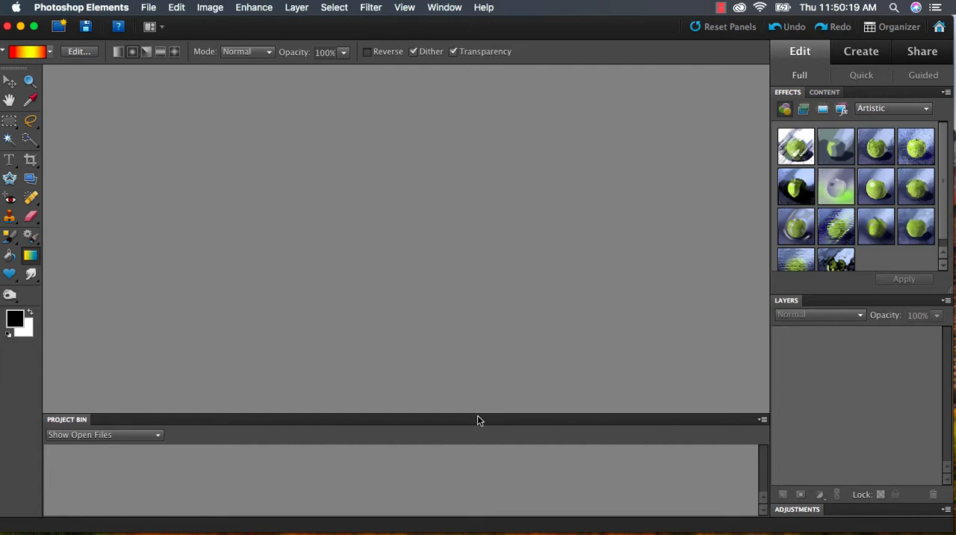
- Create a new blank file named Inspiration, 6 by 4 inches at 150 pixels/cm with a white background
{"action": "left_click", "coordinate": [151, 7]}
{"action": "mouse_move", "coordinate": [173, 25]}
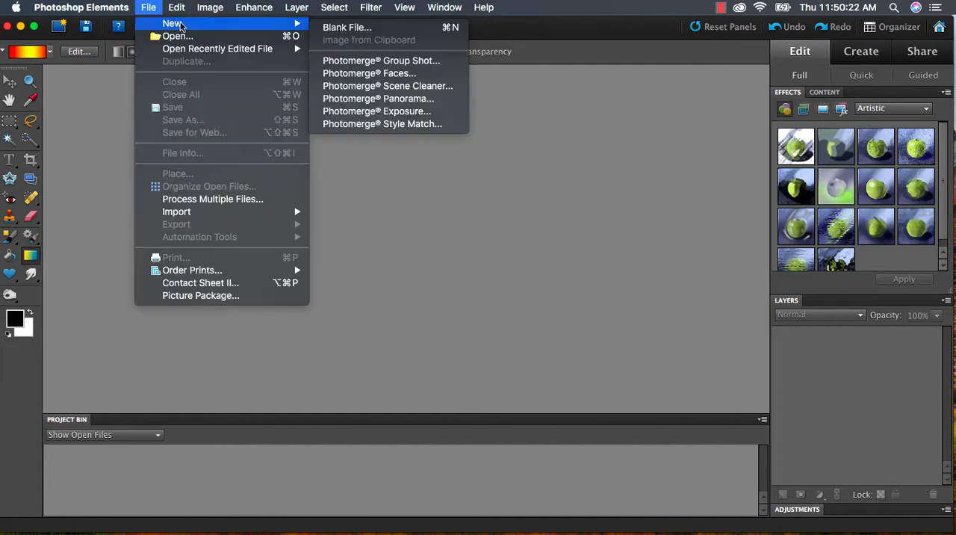
{"action": "left_click", "coordinate": [404, 28]}
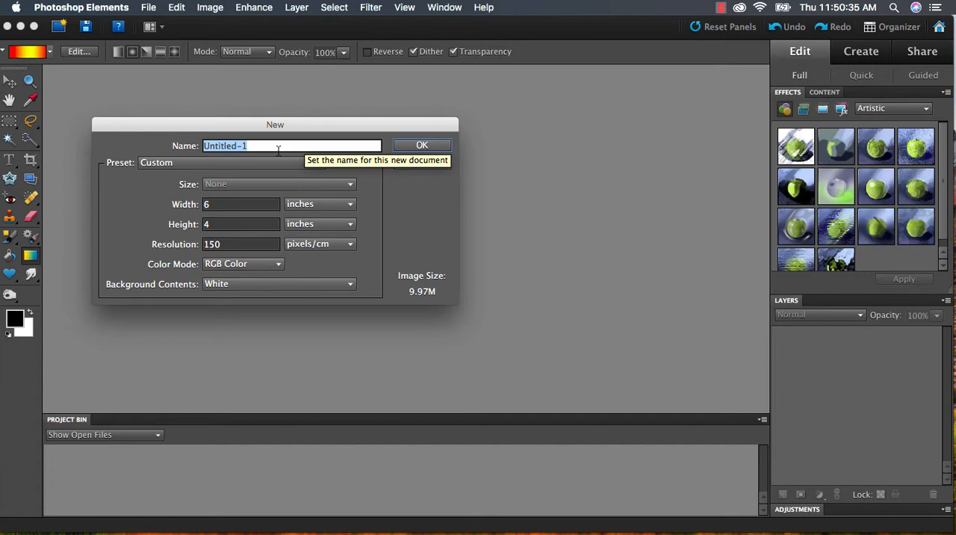
{"action": "key", "text": "BackSpace"}
{"action": "type", "text": "Inspiration"}
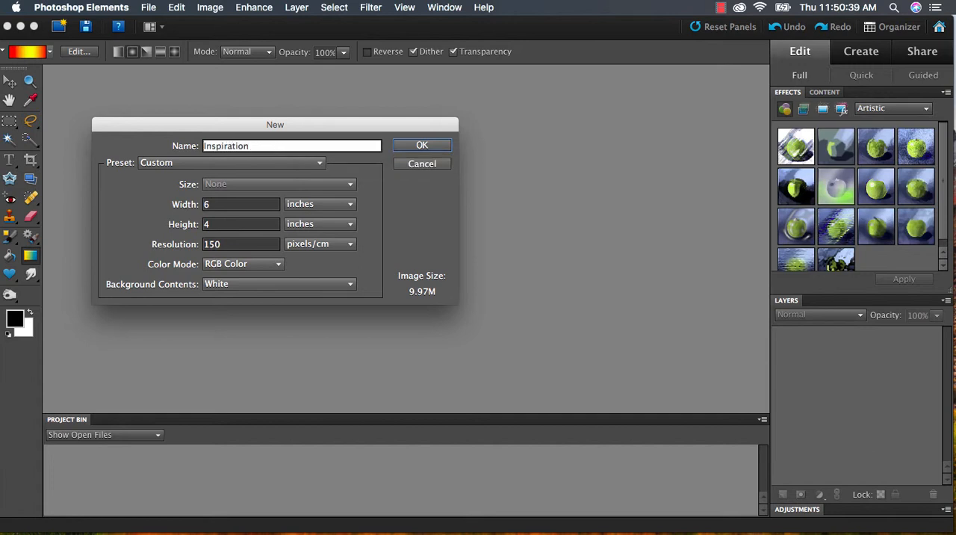
{"action": "key", "text": "Return"}
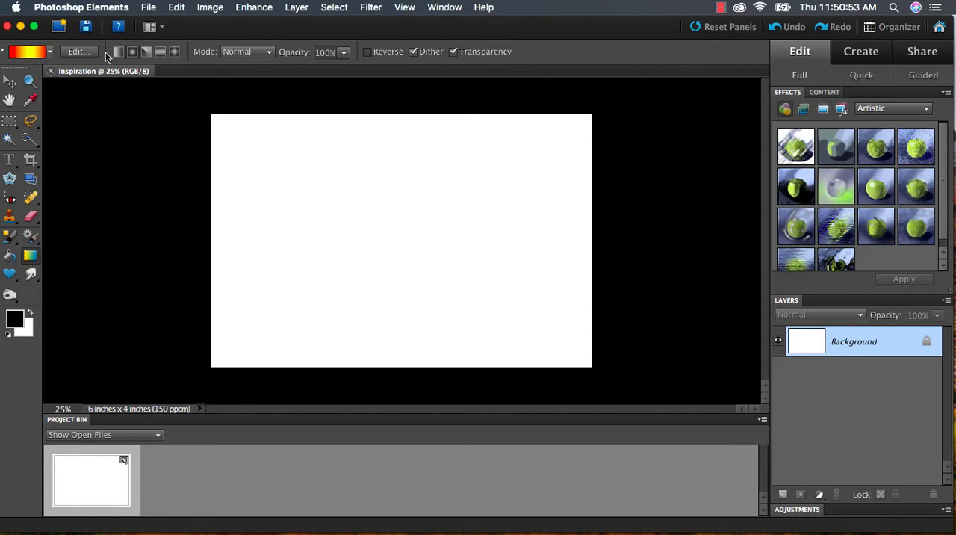
- Base a new gradient on the Black, White preset and set its starting color stop to red (fd2501)
{"action": "left_click", "coordinate": [78, 52]}
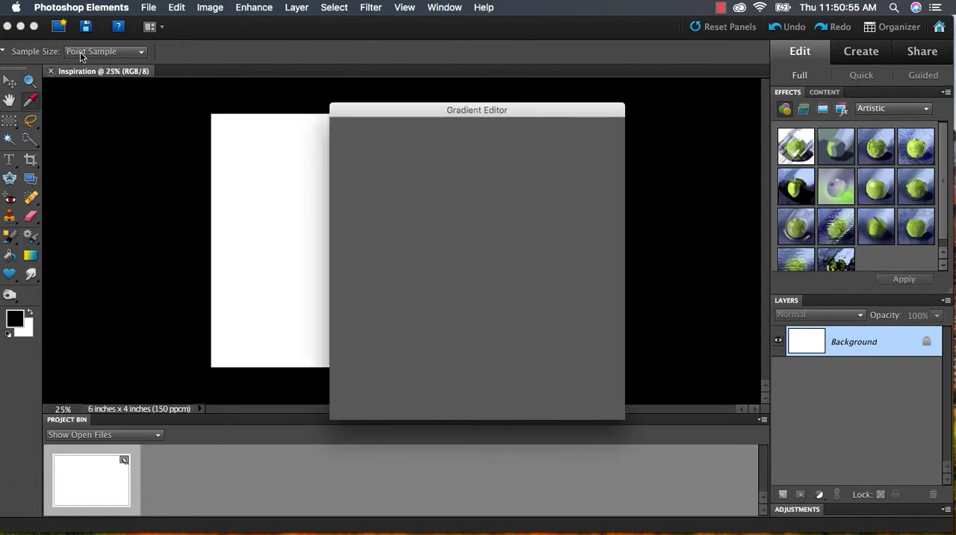
{"action": "left_click", "coordinate": [398, 150]}
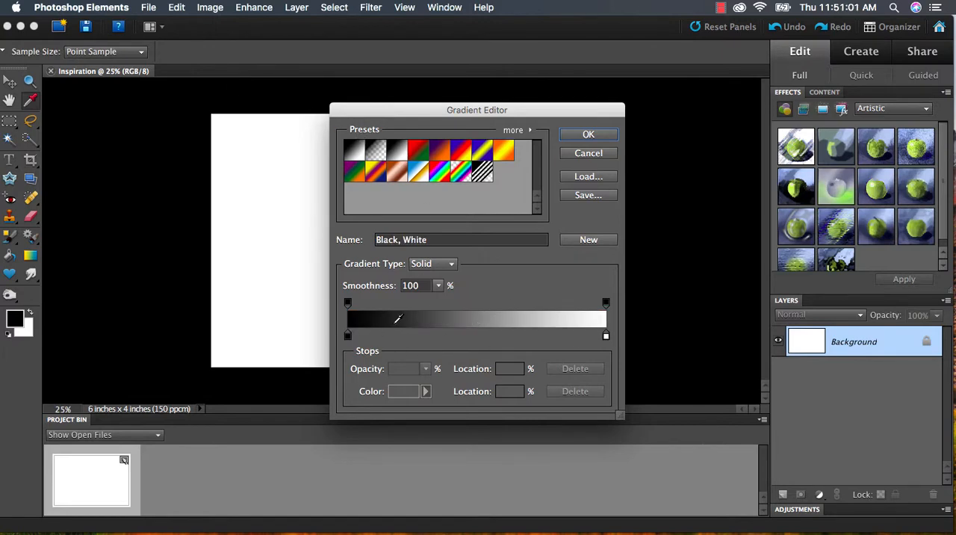
{"action": "double_click", "coordinate": [349, 337]}
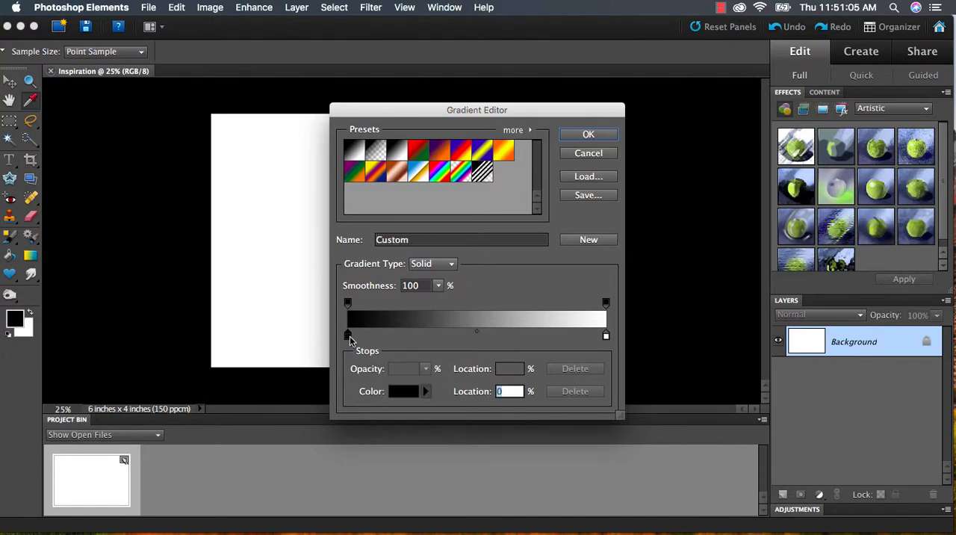
{"action": "left_click", "coordinate": [300, 489]}
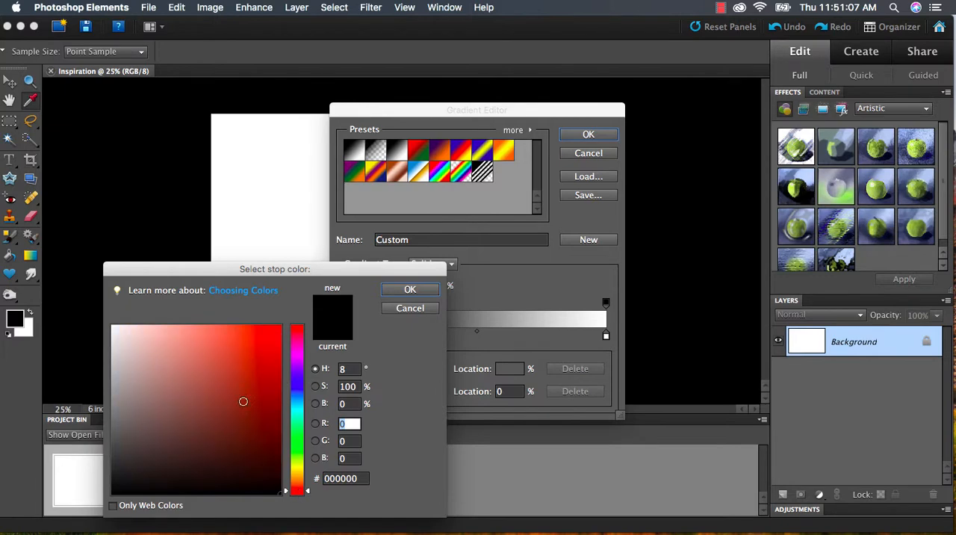
{"action": "left_click_drag", "start_coordinate": [241, 398], "coordinate": [279, 327]}
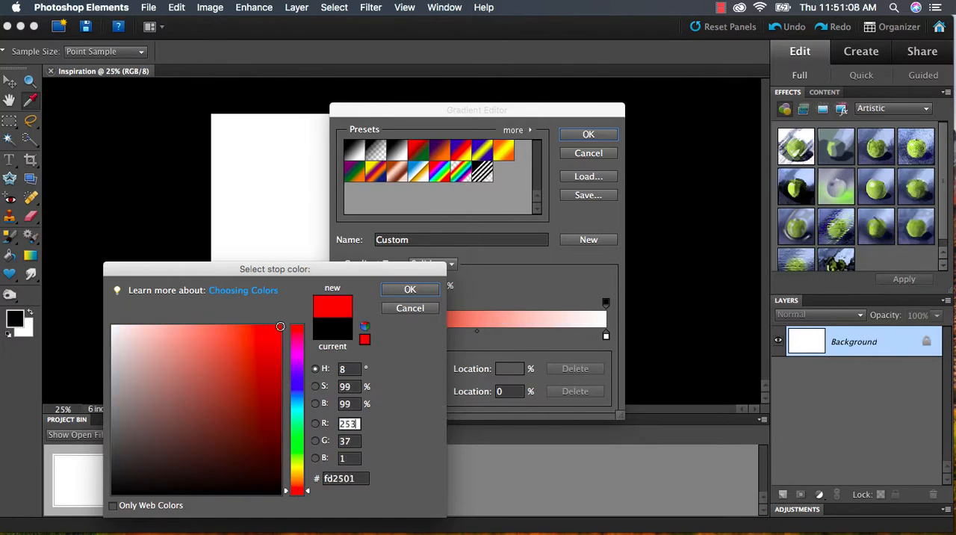
{"action": "left_click", "coordinate": [409, 289]}
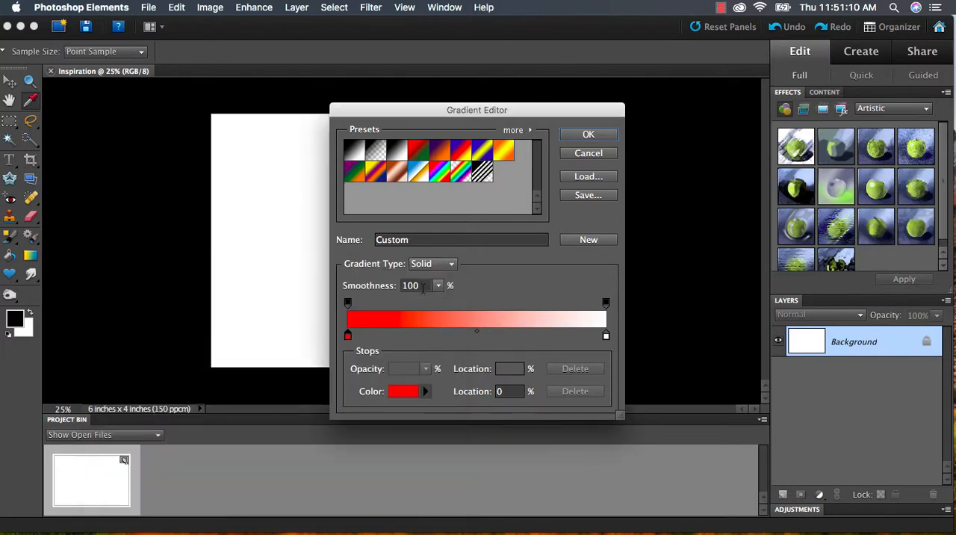
- Add a color stop at the 50% location of the gradient and set it to yellow (fff21e)
{"action": "left_click", "coordinate": [474, 335]}
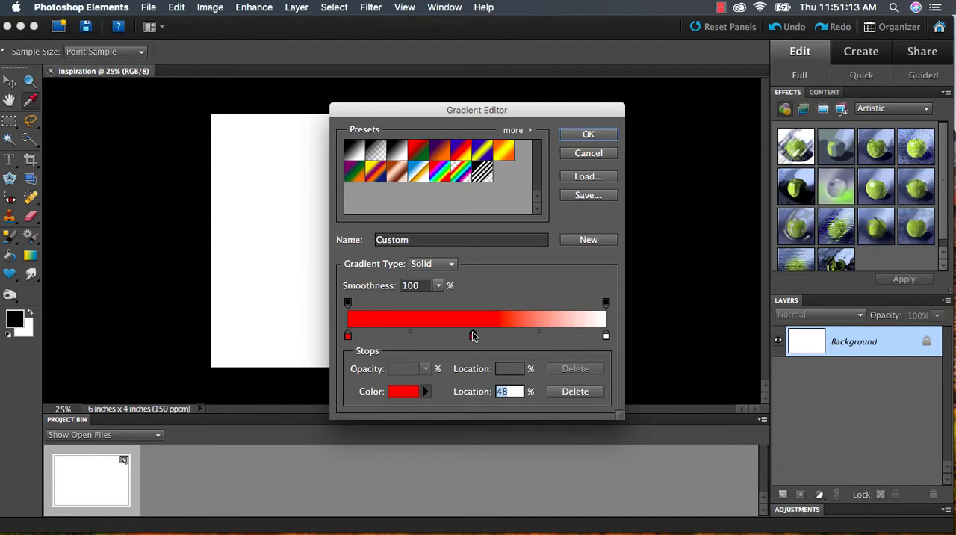
{"action": "left_click_drag", "start_coordinate": [473, 336], "coordinate": [478, 339]}
{"action": "double_click", "coordinate": [477, 336]}
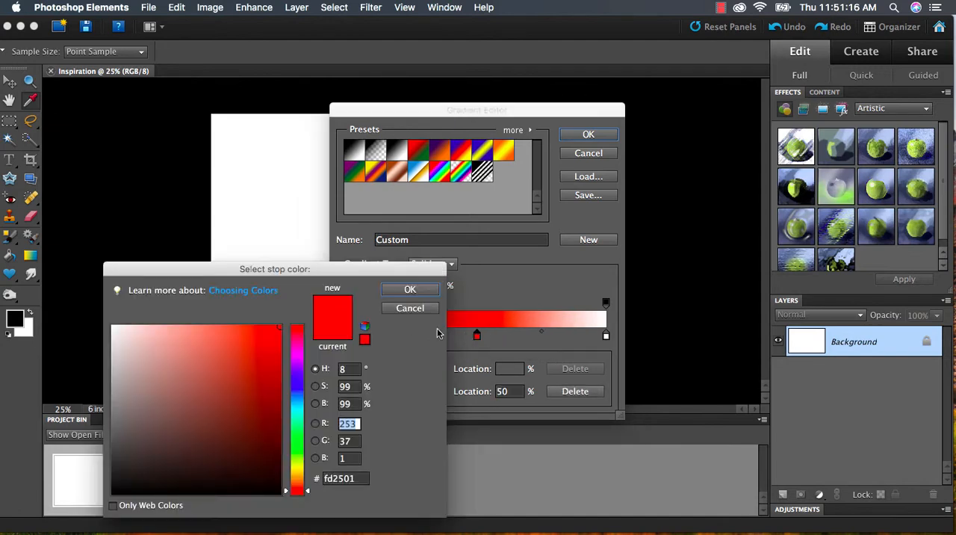
{"action": "left_click", "coordinate": [298, 468]}
{"action": "left_click_drag", "start_coordinate": [256, 382], "coordinate": [262, 324]}
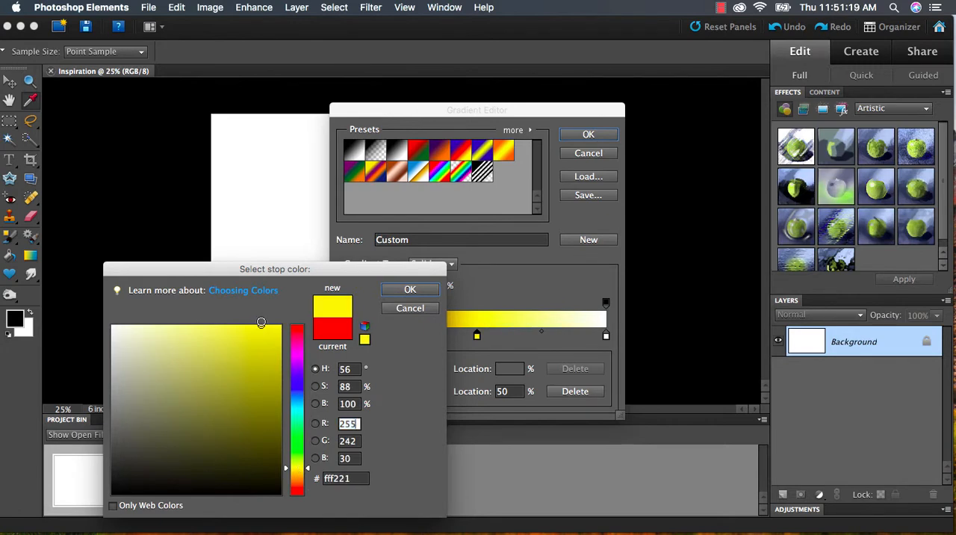
{"action": "left_click", "coordinate": [412, 290]}
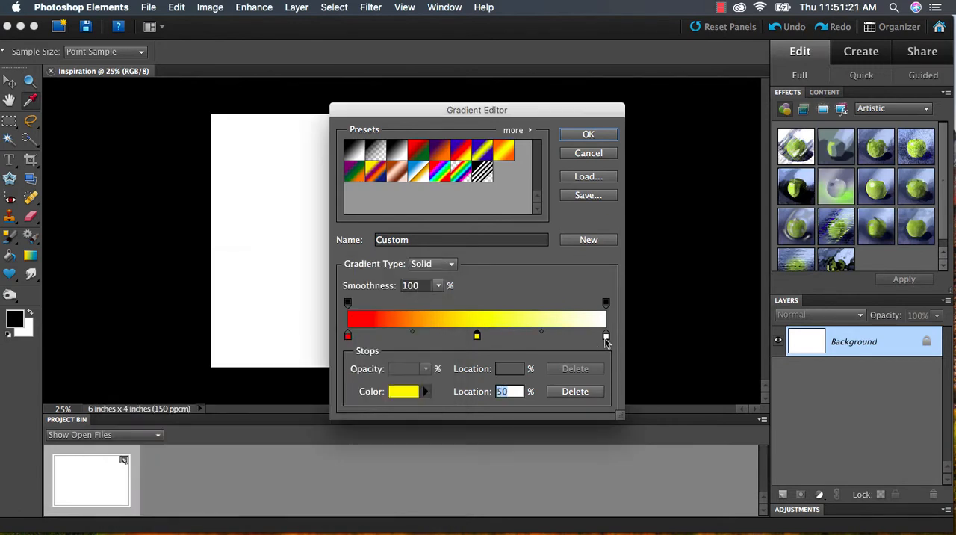
- Set the gradient's ending color stop at 100% to red (fd2020)
{"action": "double_click", "coordinate": [606, 336]}
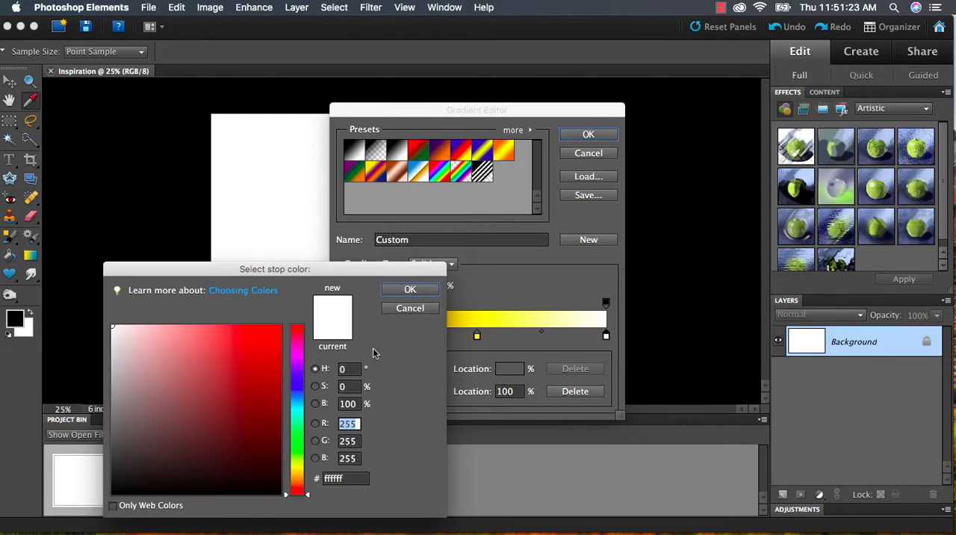
{"action": "left_click_drag", "start_coordinate": [255, 352], "coordinate": [261, 329]}
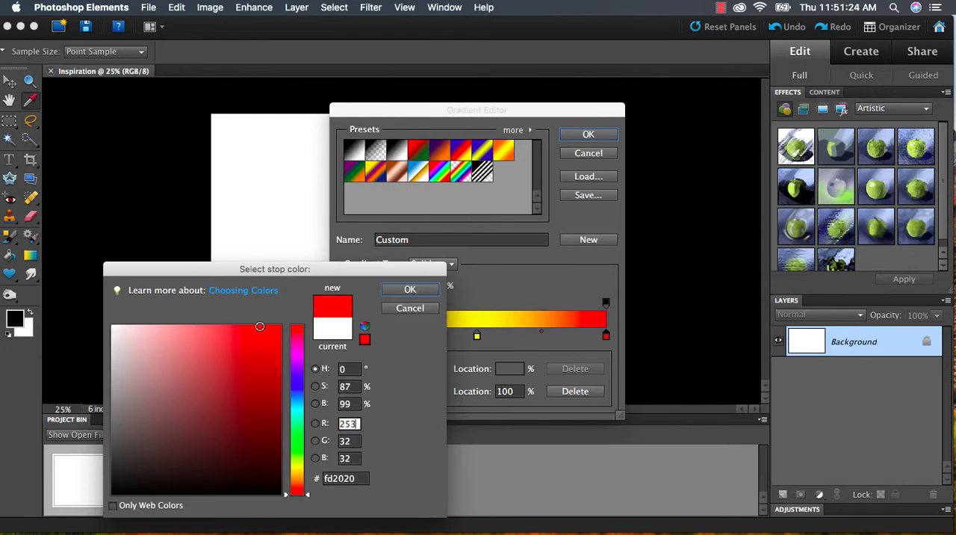
{"action": "left_click", "coordinate": [410, 289]}
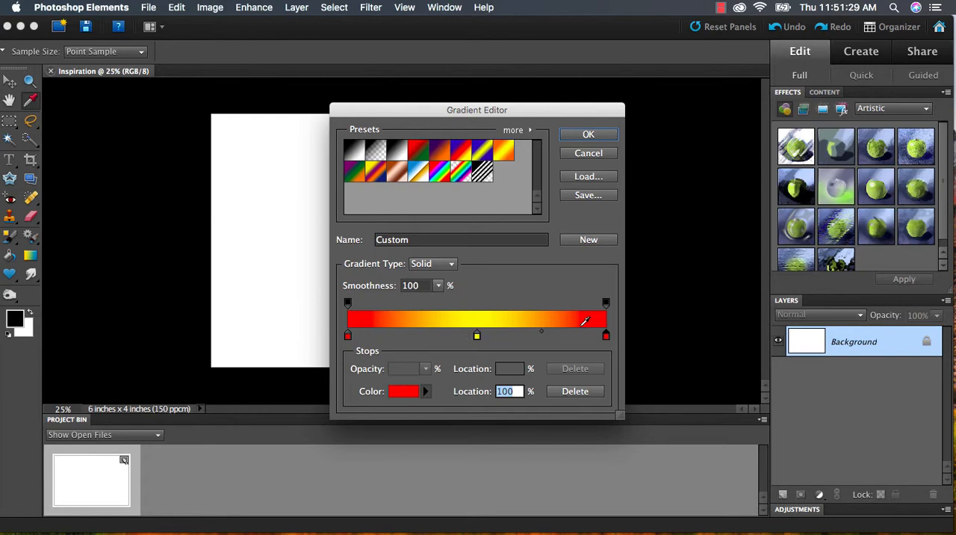
- Save the gradient as falconcolors in the Gradients folder and accept the edited gradient
{"action": "left_click", "coordinate": [589, 195]}
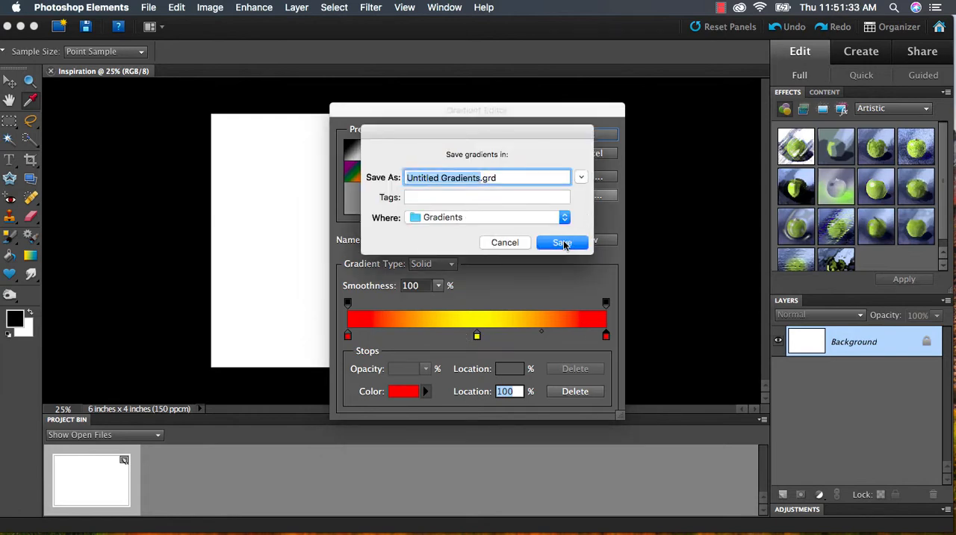
{"action": "type", "text": "falcono"}
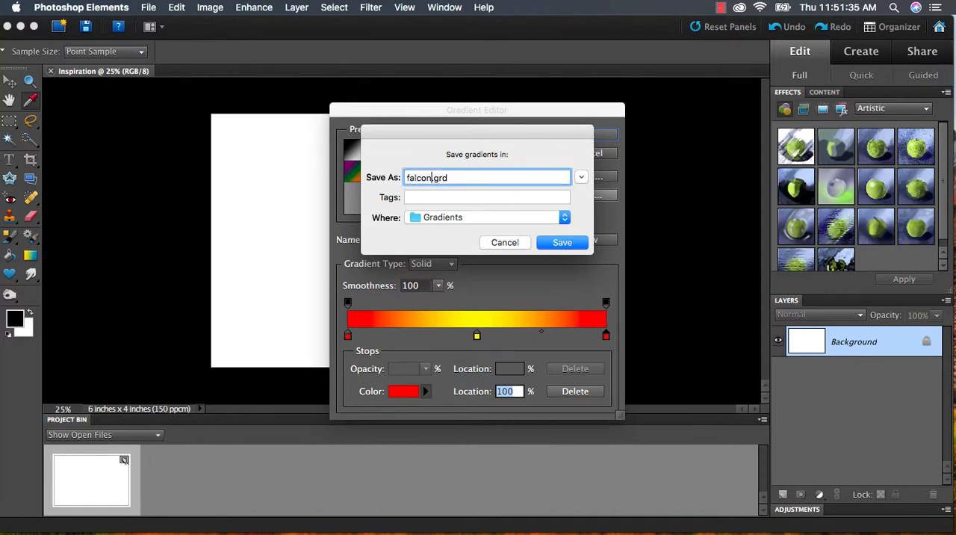
{"action": "type", "text": "olors"}
{"action": "key", "text": "Return"}
{"action": "left_click", "coordinate": [597, 135]}
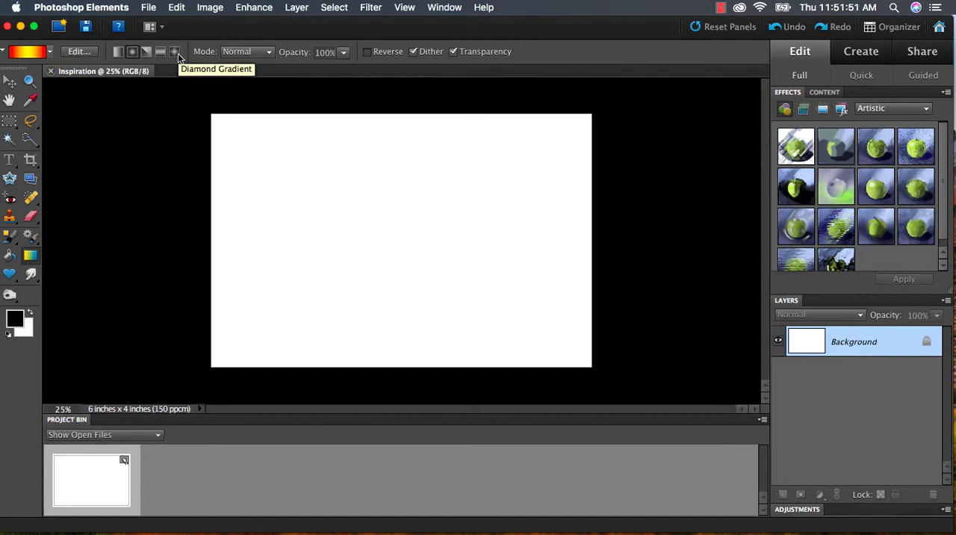
- Fill the background with a radial gradient drawn from the canvas center toward its lower edge
{"action": "left_click", "coordinate": [133, 52]}
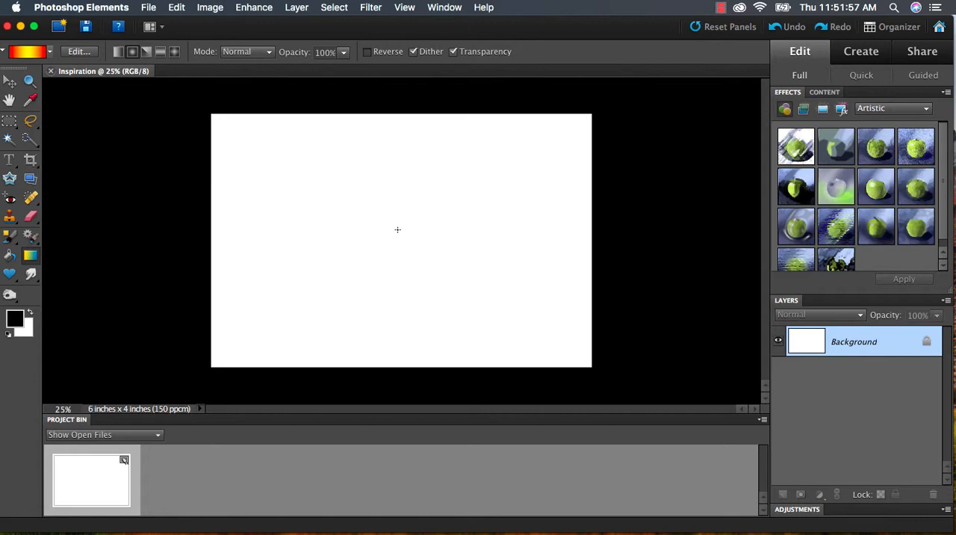
{"action": "left_click_drag", "start_coordinate": [397, 230], "coordinate": [396, 347]}
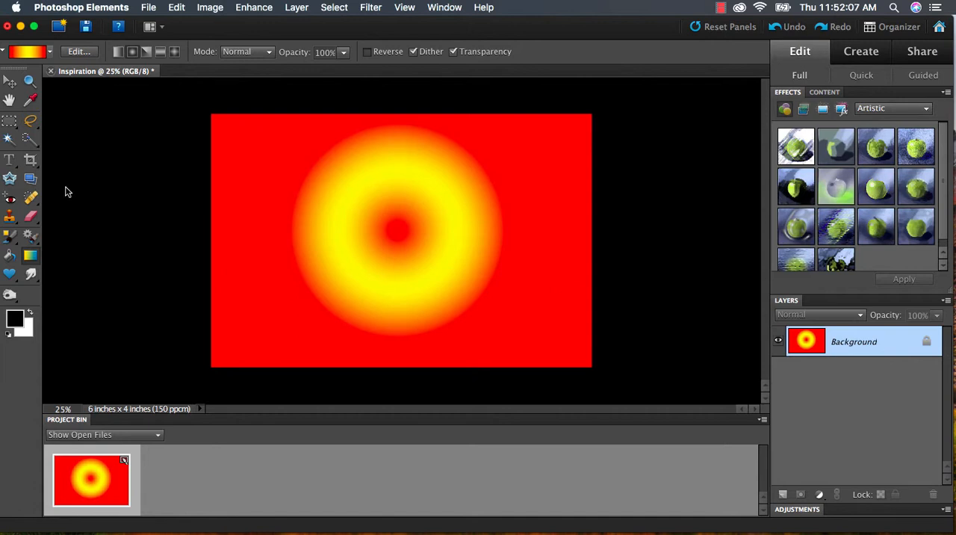
- Add a new layer above the background and activate the Custom Shape tool, ignoring the Lightroom crash notice
{"action": "left_click", "coordinate": [11, 276]}
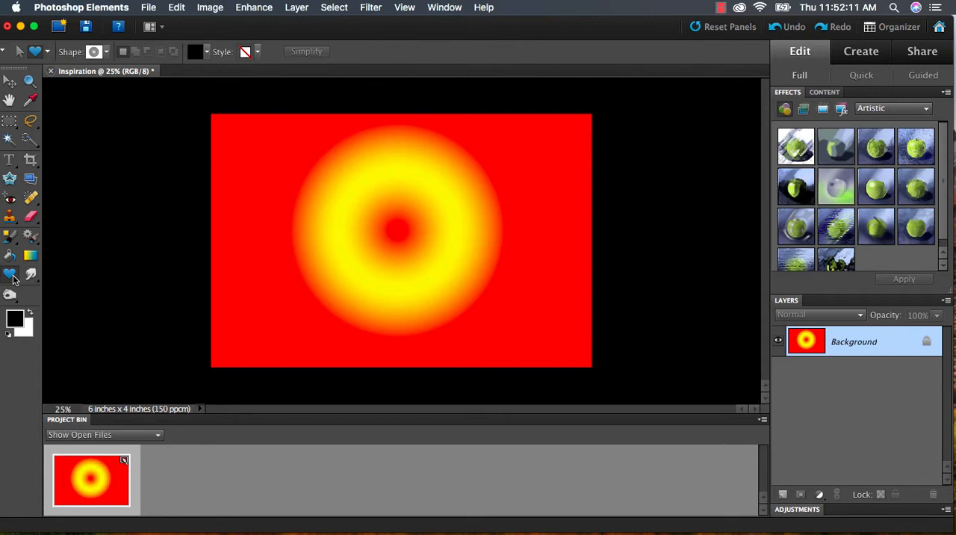
{"action": "left_click", "coordinate": [782, 494]}
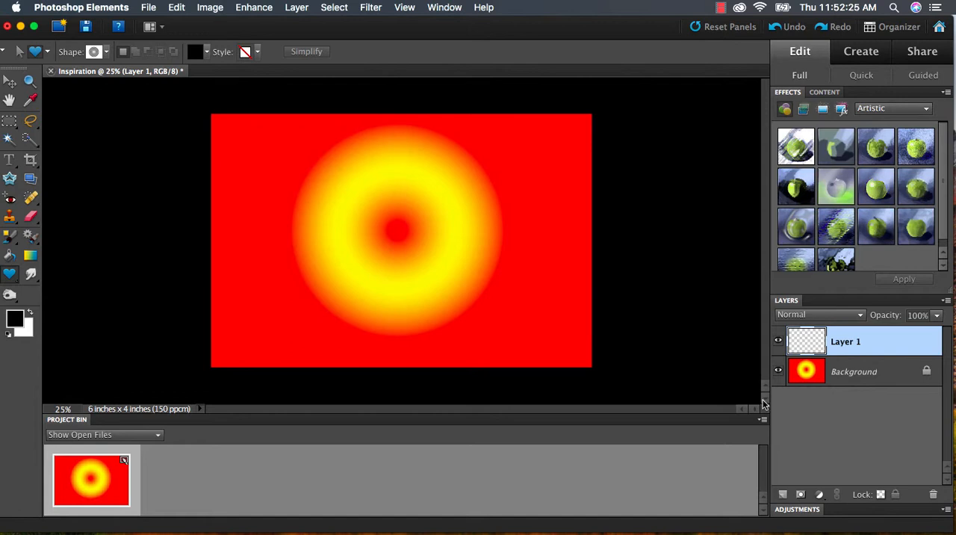
{"action": "left_click", "coordinate": [11, 276]}
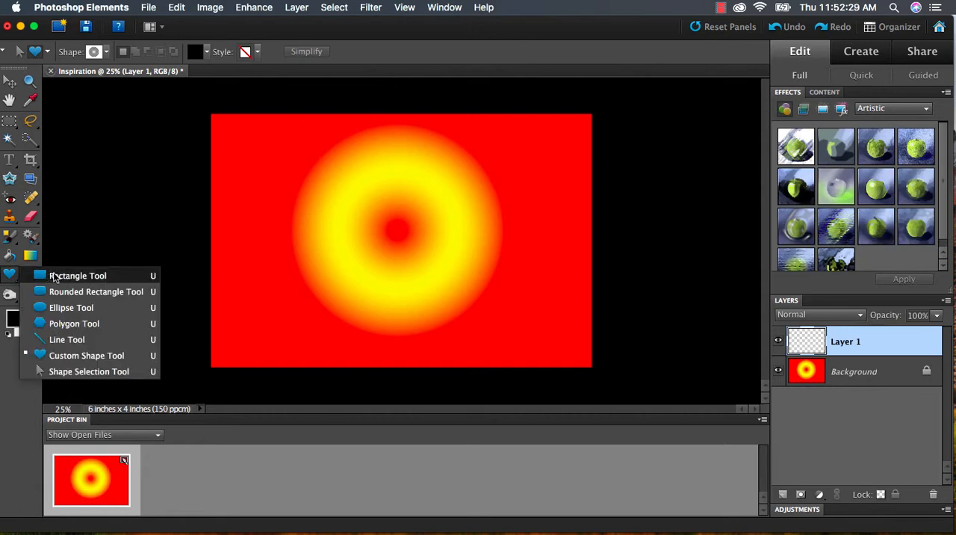
{"action": "left_click", "coordinate": [79, 278]}
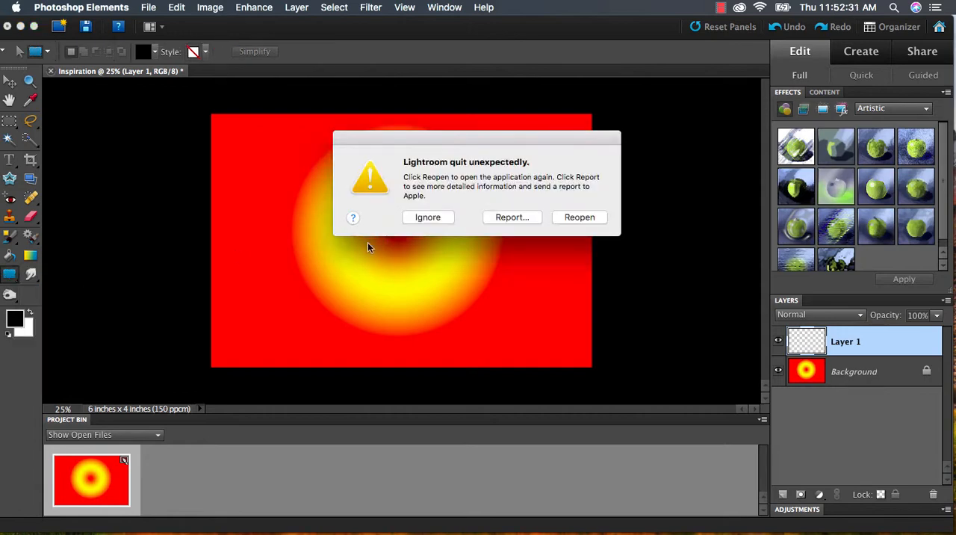
{"action": "left_click", "coordinate": [438, 218]}
{"action": "left_click", "coordinate": [10, 276]}
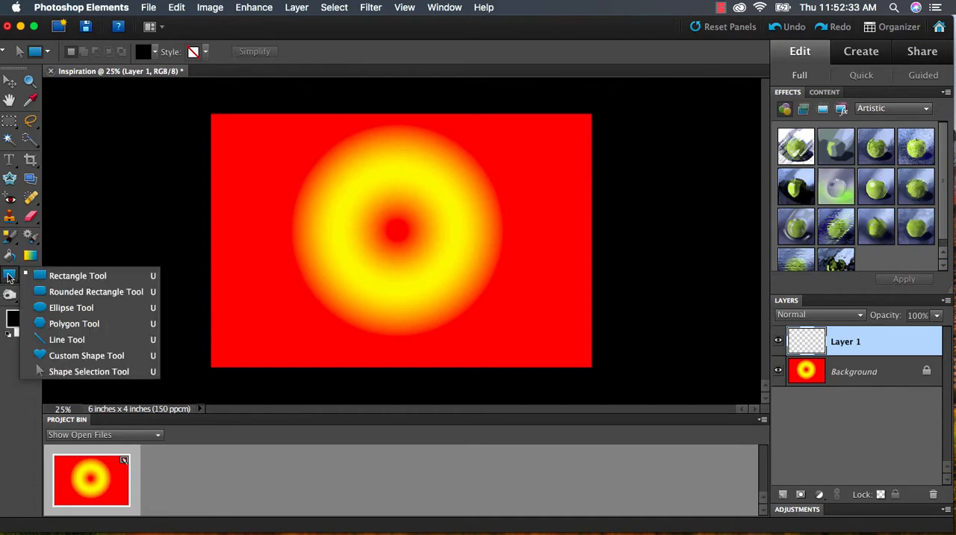
{"action": "left_click", "coordinate": [67, 356]}
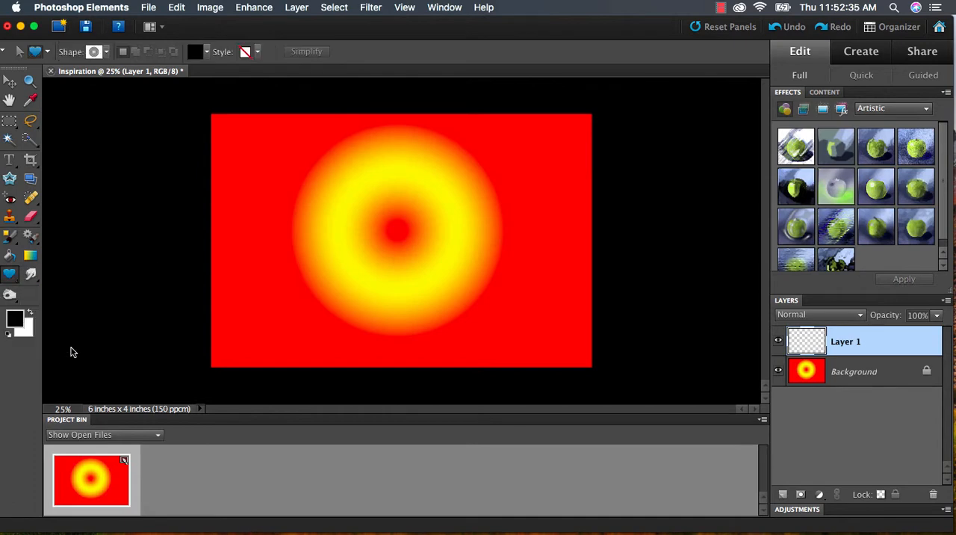
- Choose the Registration Target 2 shape from the All Elements Shapes collection
{"action": "left_click", "coordinate": [106, 52]}
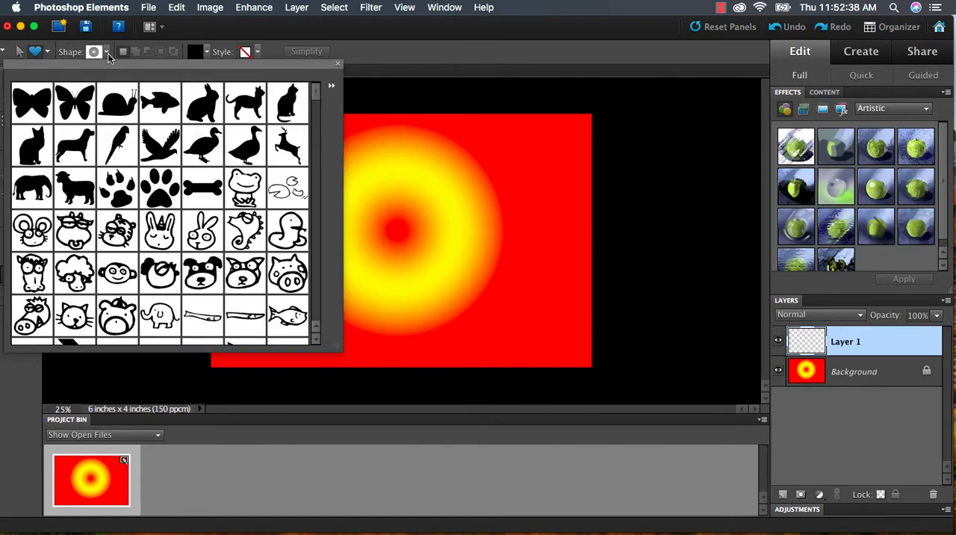
{"action": "left_click", "coordinate": [333, 89]}
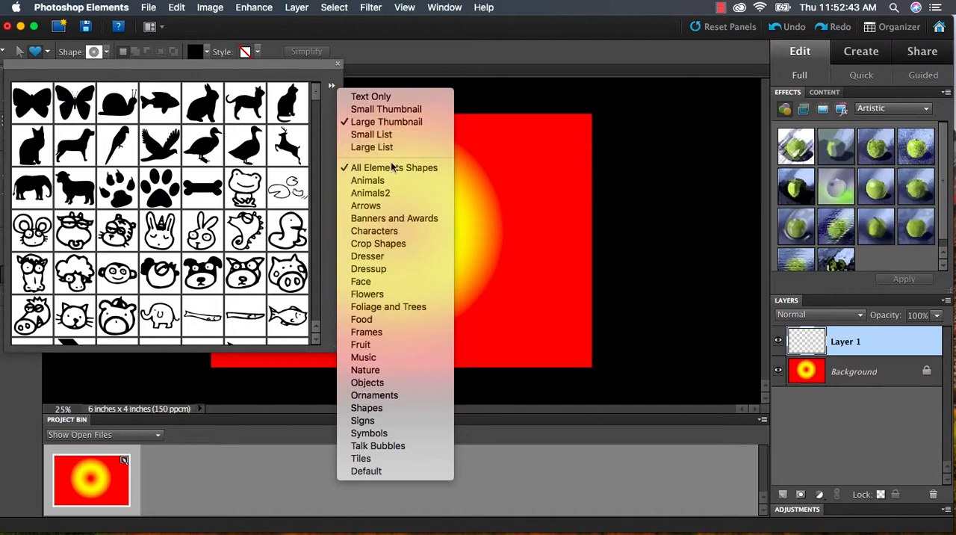
{"action": "left_click", "coordinate": [395, 173]}
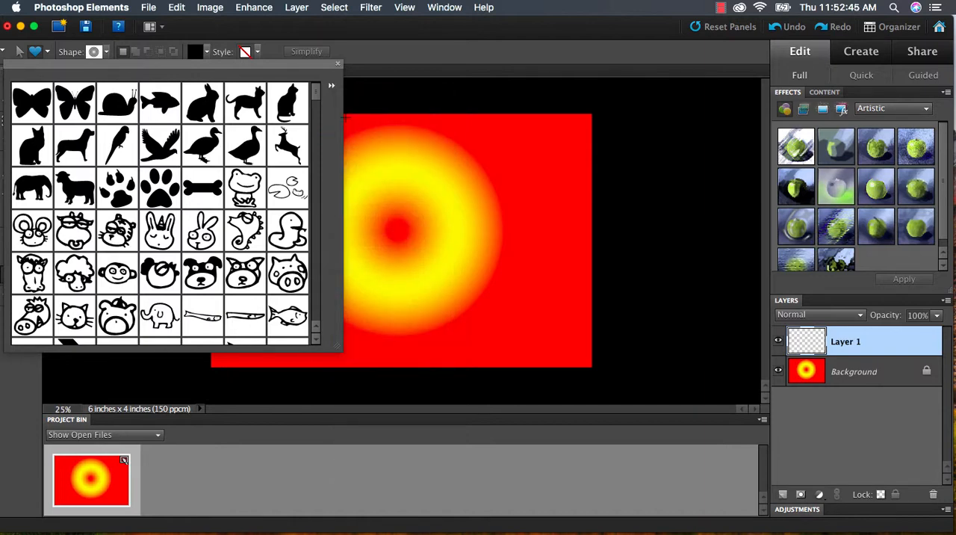
{"action": "scroll", "coordinate": [317, 97], "scroll_direction": "down", "scroll_amount": 1}
{"action": "scroll", "coordinate": [316, 97], "scroll_direction": "down", "scroll_amount": 5}
{"action": "scroll", "coordinate": [316, 96], "scroll_direction": "up", "scroll_amount": 6}
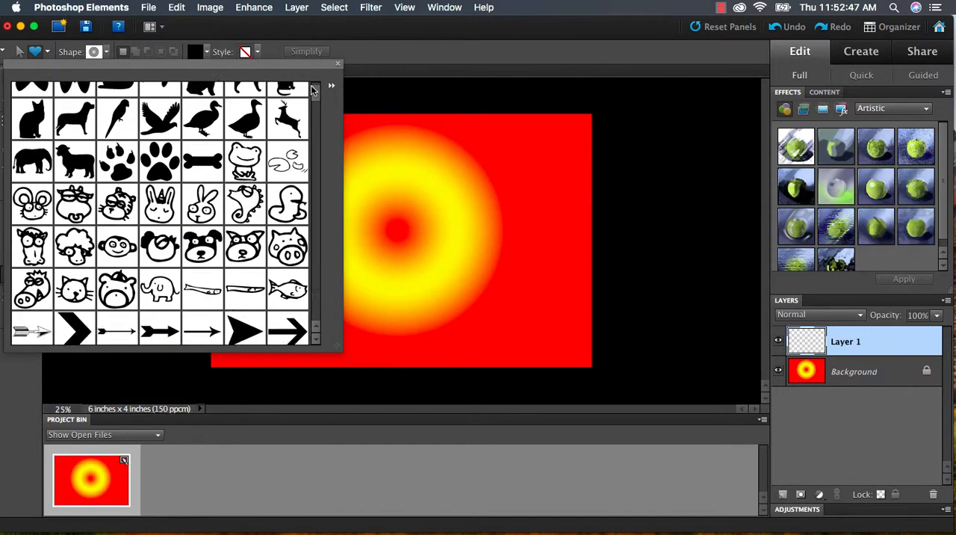
{"action": "left_click_drag", "start_coordinate": [316, 93], "coordinate": [314, 321]}
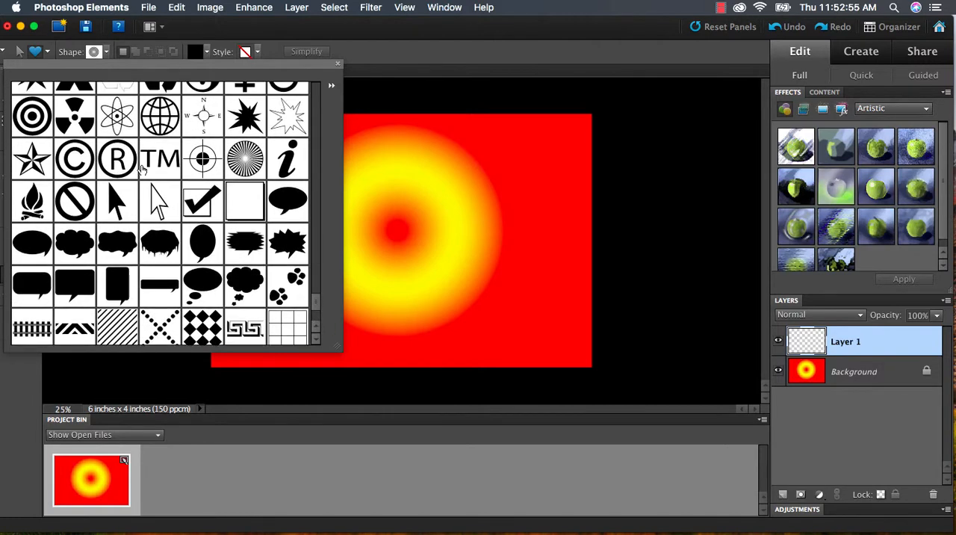
{"action": "double_click", "coordinate": [245, 159]}
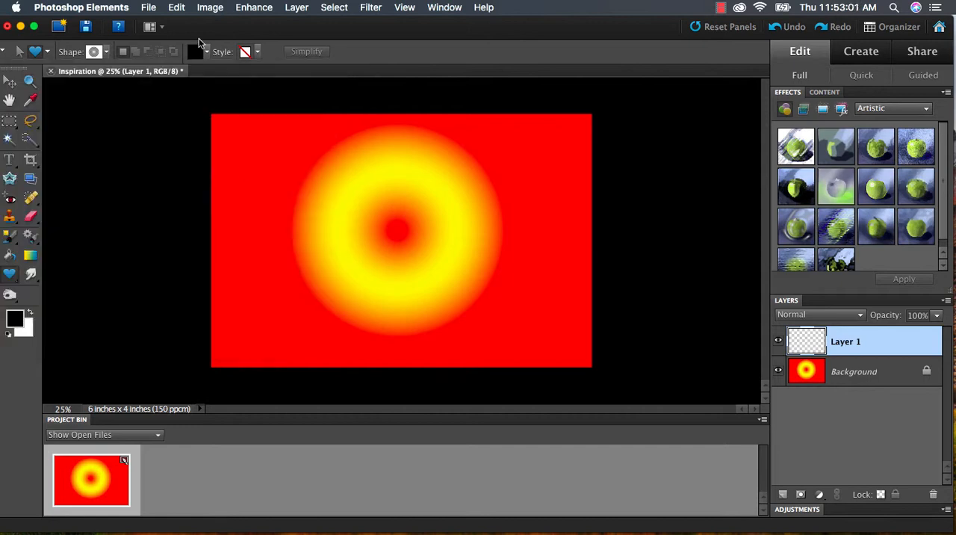
- Set the fill color of the custom shape to white
{"action": "left_click", "coordinate": [207, 53]}
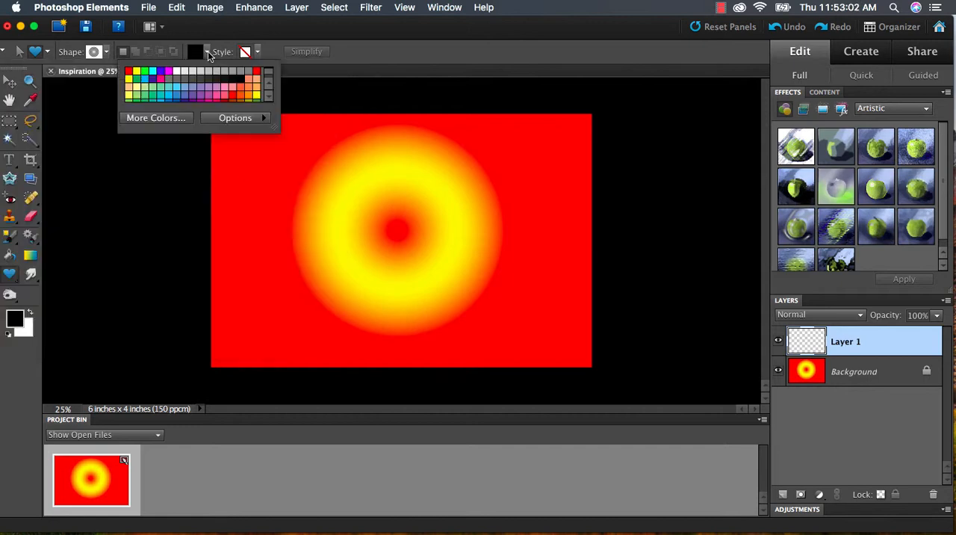
{"action": "left_click", "coordinate": [176, 71]}
{"action": "left_click", "coordinate": [379, 58]}
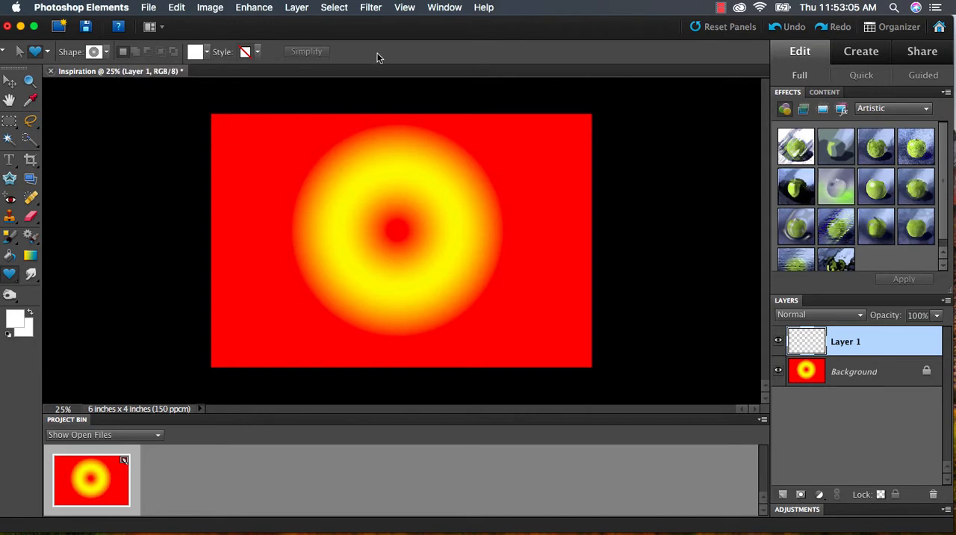
- Draw the Registration Target 2 shape as a wide ellipse that extends past all four canvas edges around the gradient
{"action": "left_click", "coordinate": [32, 85]}
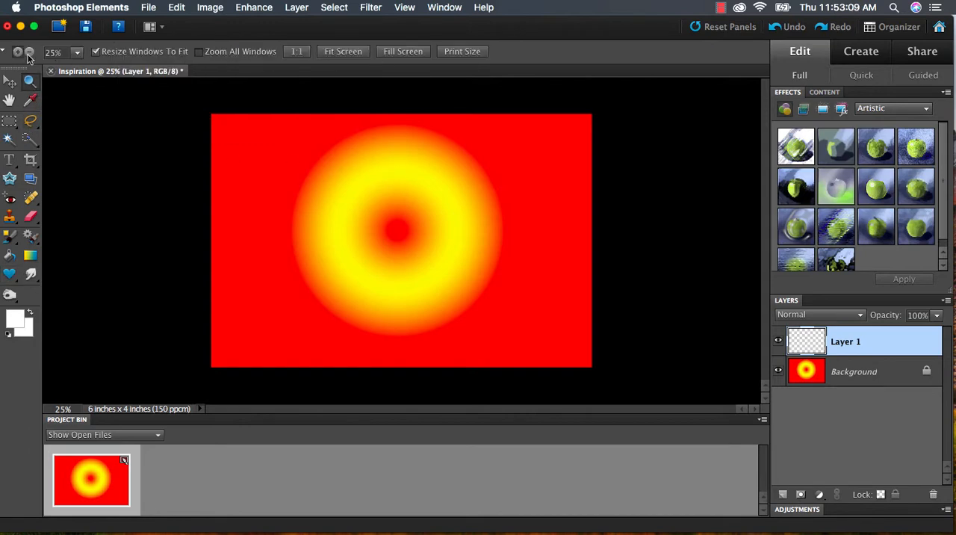
{"action": "left_click", "coordinate": [30, 52]}
{"action": "left_click", "coordinate": [413, 218]}
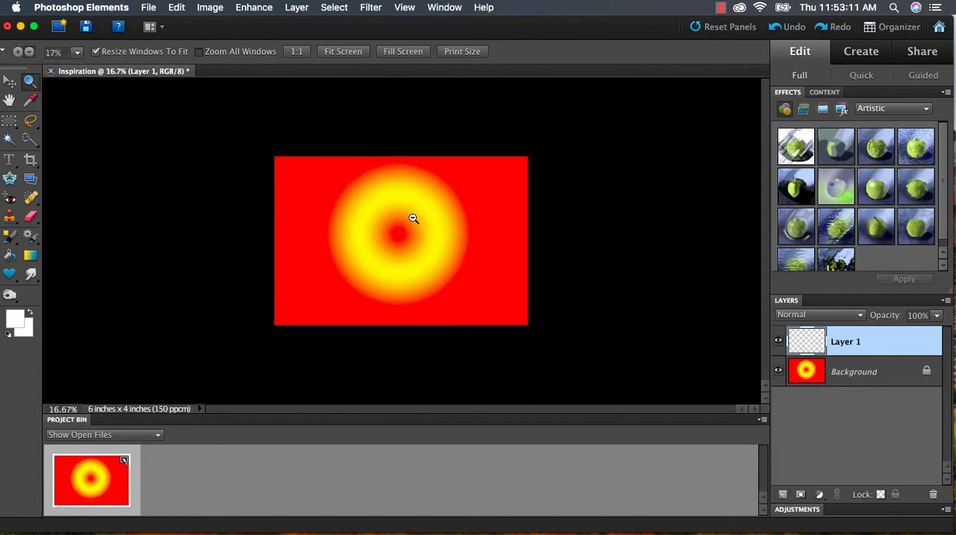
{"action": "left_click", "coordinate": [403, 220]}
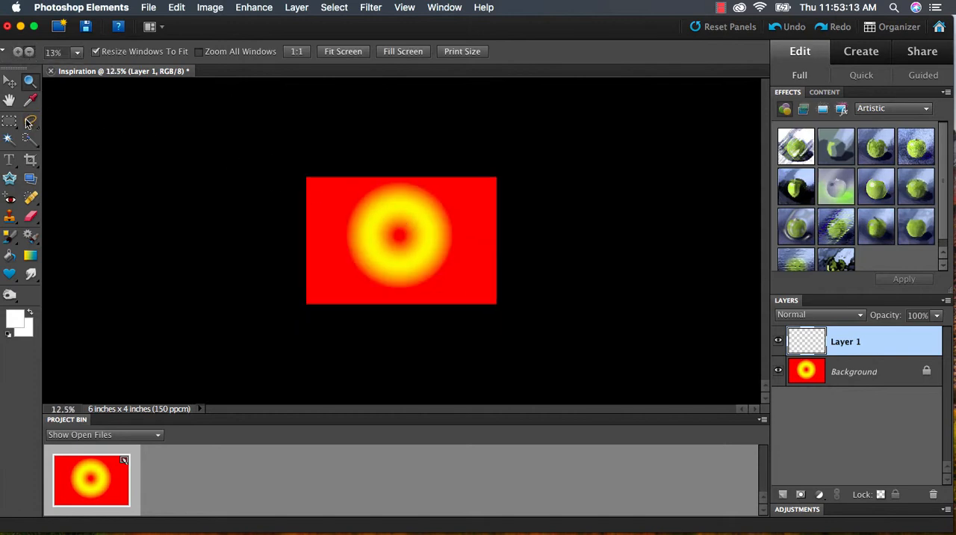
{"action": "left_click", "coordinate": [10, 274]}
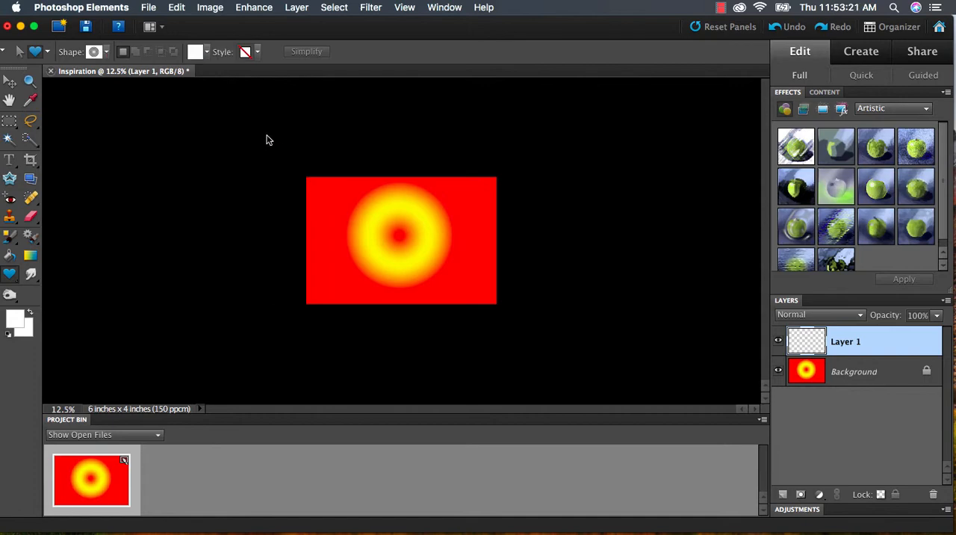
{"action": "left_click_drag", "start_coordinate": [267, 140], "coordinate": [535, 365]}
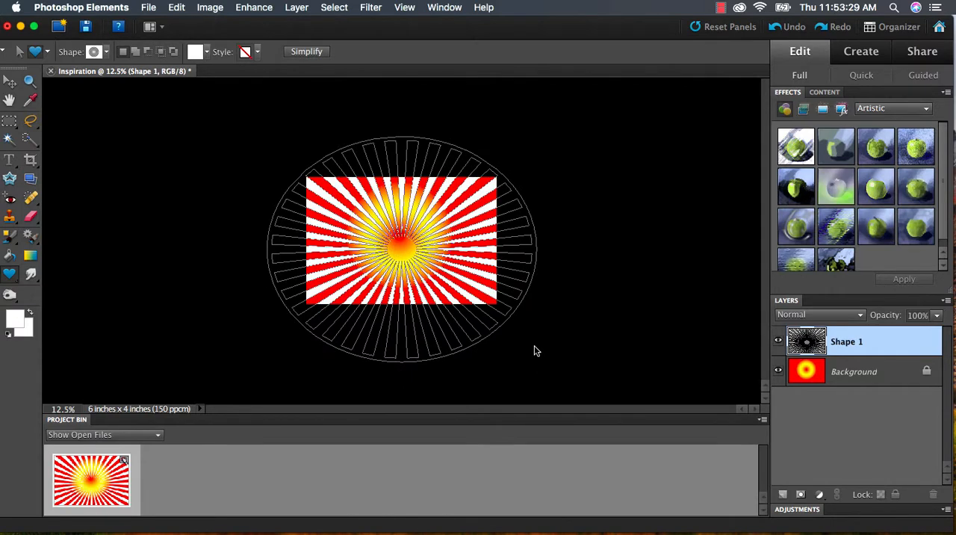
- Reduce the sunburst shape layer's opacity to 21% and set its blend mode to Overlay
{"action": "left_click", "coordinate": [935, 315]}
{"action": "left_click_drag", "start_coordinate": [936, 337], "coordinate": [880, 337]}
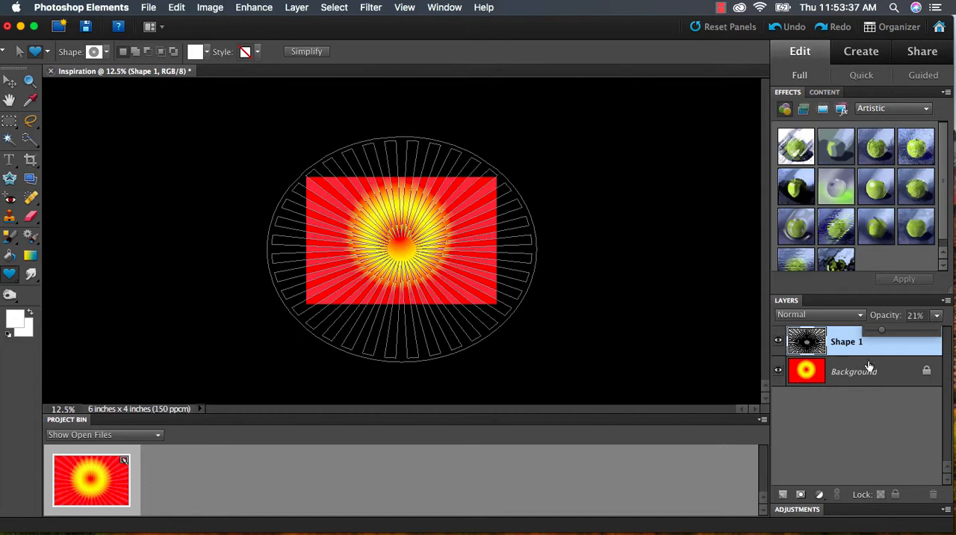
{"action": "left_click", "coordinate": [813, 317]}
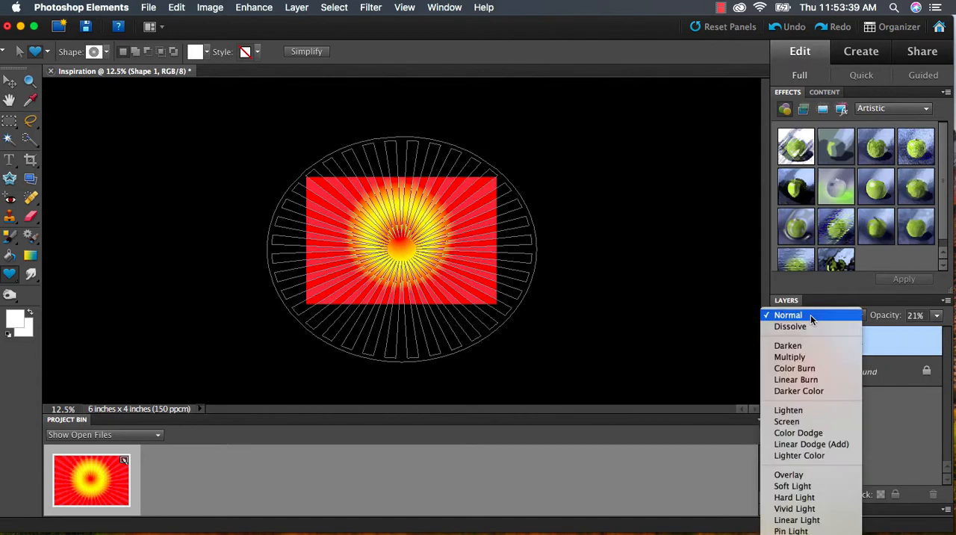
{"action": "left_click", "coordinate": [813, 475]}
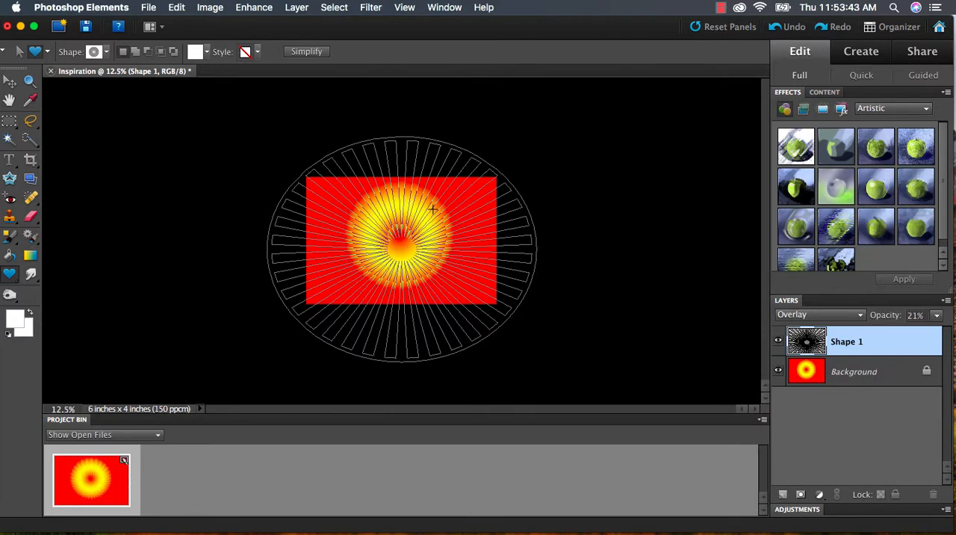
- Add a new empty layer above the sunburst shape layer and make it the active layer
{"action": "left_click", "coordinate": [783, 494]}
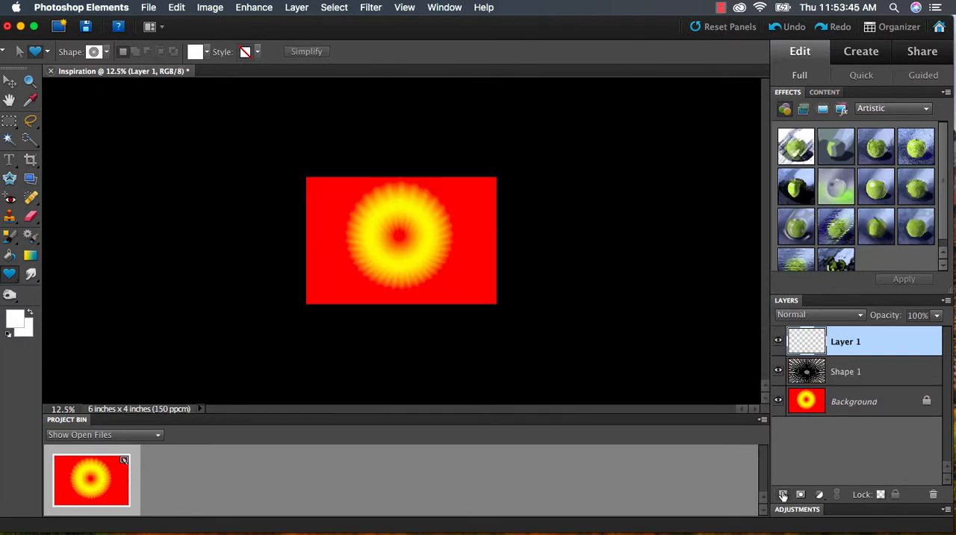
{"action": "key", "text": "super+equal"}
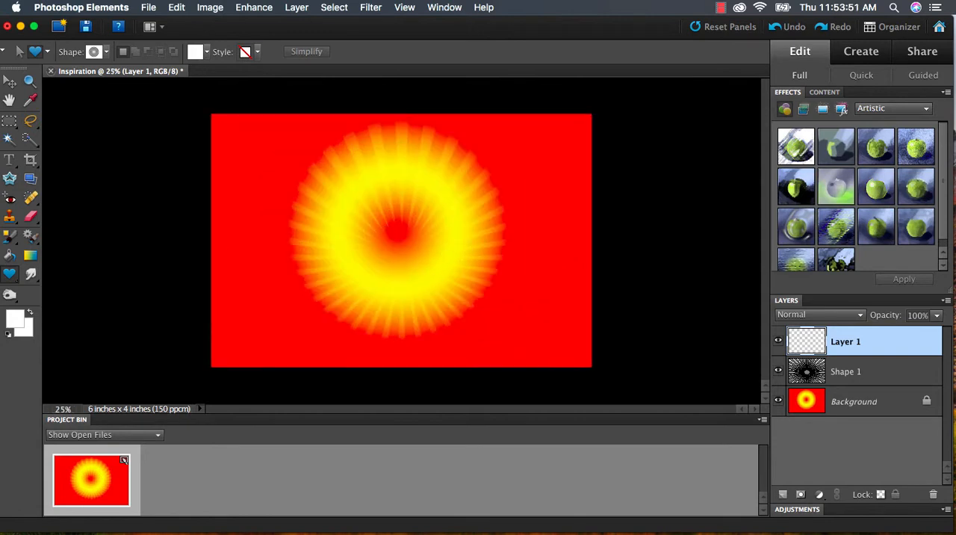
{"action": "left_click", "coordinate": [856, 381]}
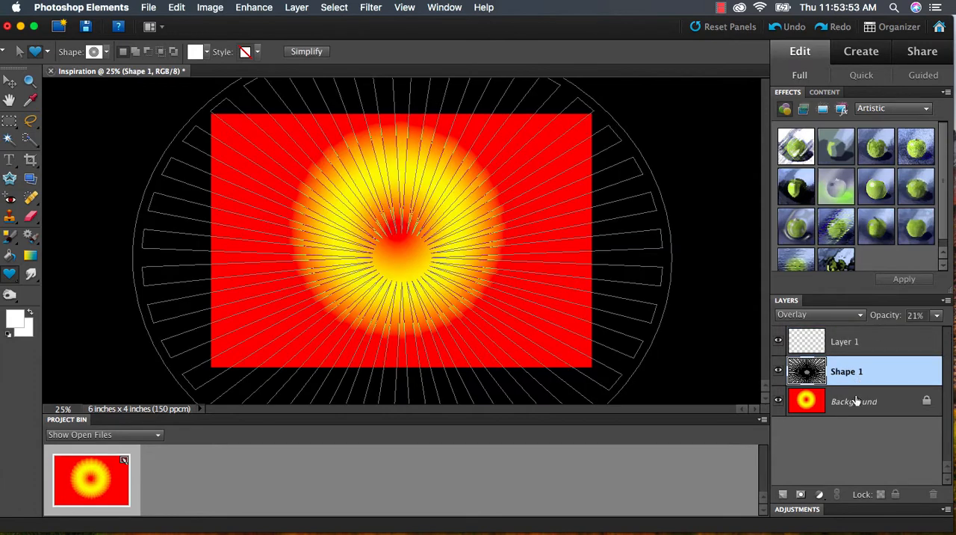
{"action": "left_click", "coordinate": [856, 403]}
{"action": "left_click", "coordinate": [874, 350]}
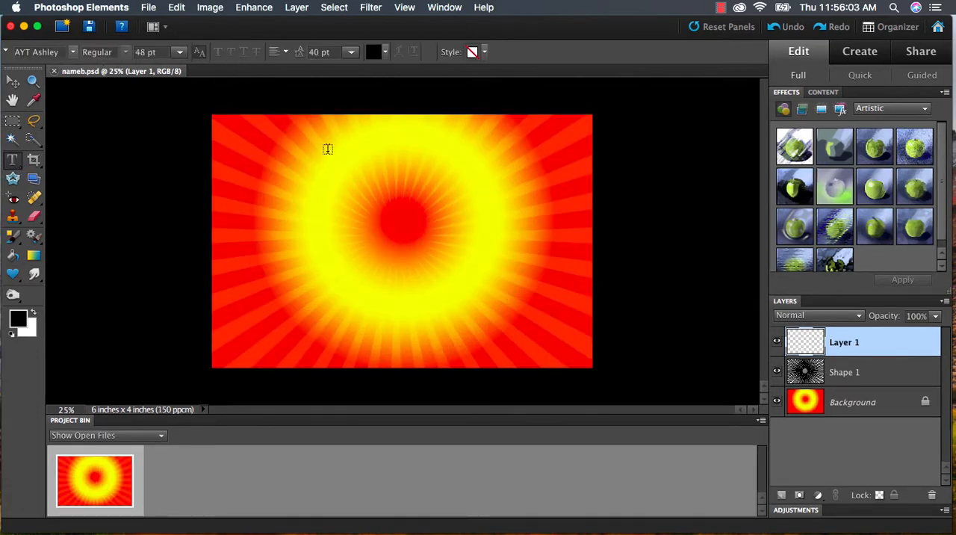
- Add a text box reading FALCON COMMUNITY on two lines and move the text to about the middle of the canvas
{"action": "left_click_drag", "start_coordinate": [268, 162], "coordinate": [540, 328]}
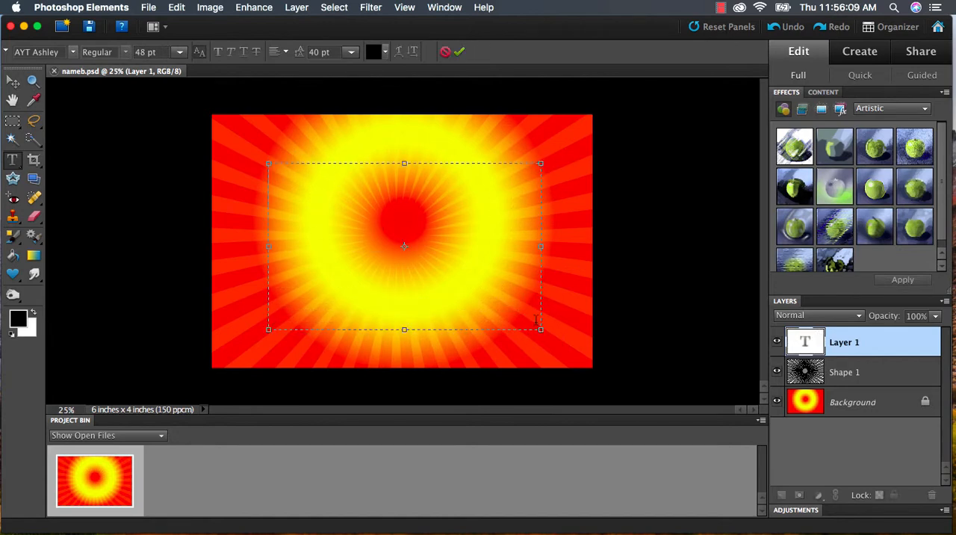
{"action": "type", "text": "FA"}
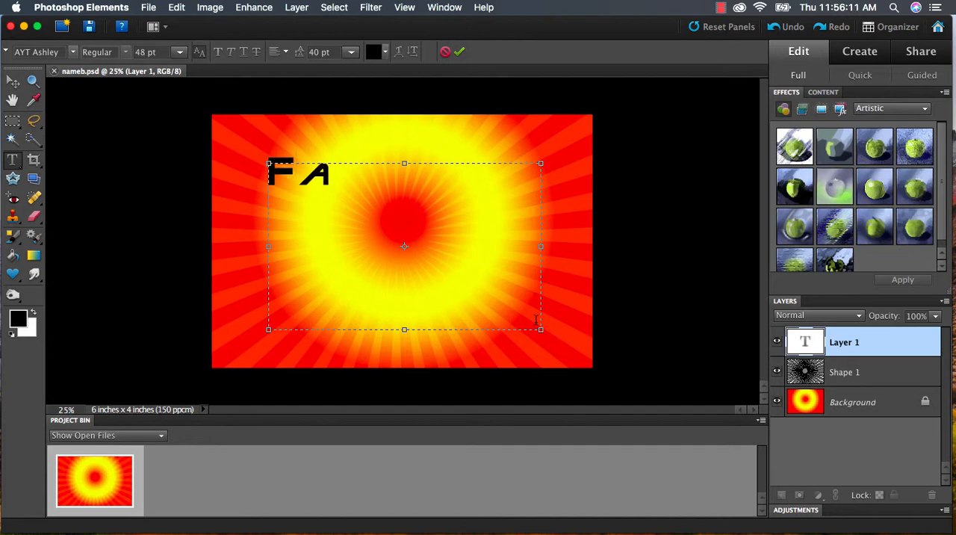
{"action": "key", "text": "BackSpace"}
{"action": "type", "text": "AL"}
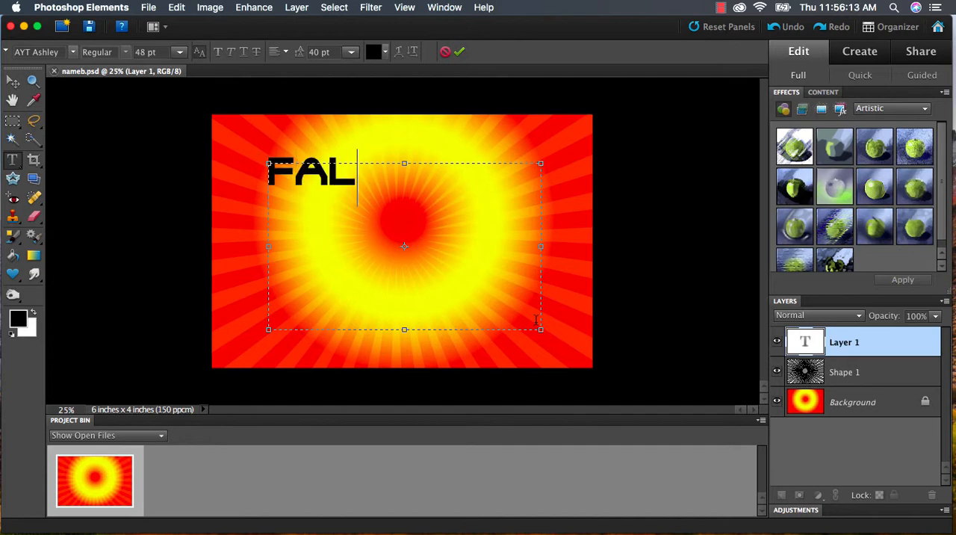
{"action": "type", "text": "CON"}
{"action": "key", "text": "Return"}
{"action": "type", "text": "C"}
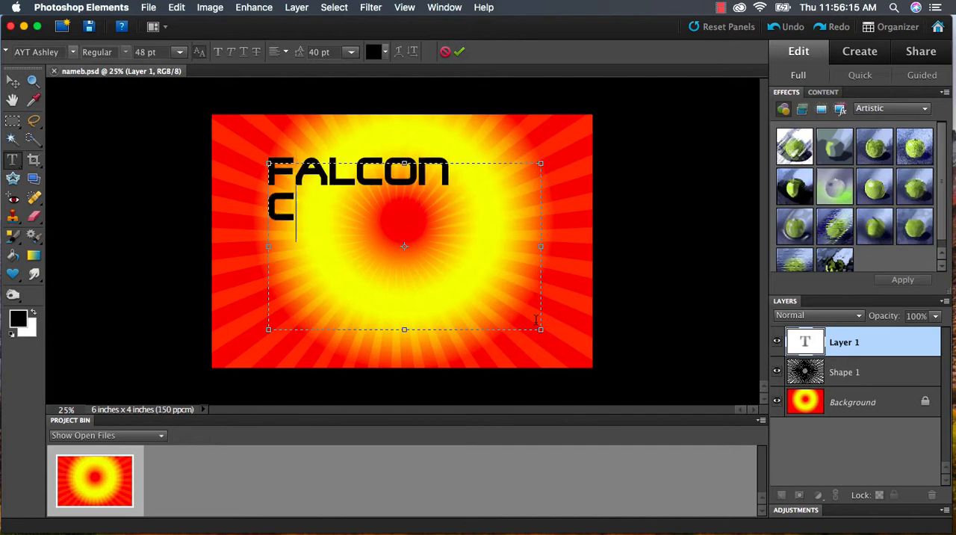
{"action": "type", "text": "OMMUNITY"}
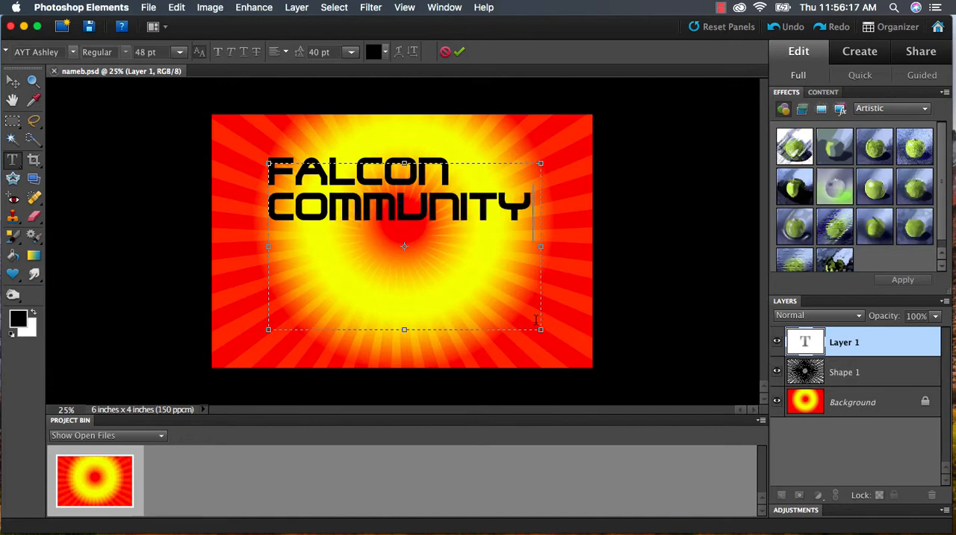
{"action": "left_click", "coordinate": [460, 52]}
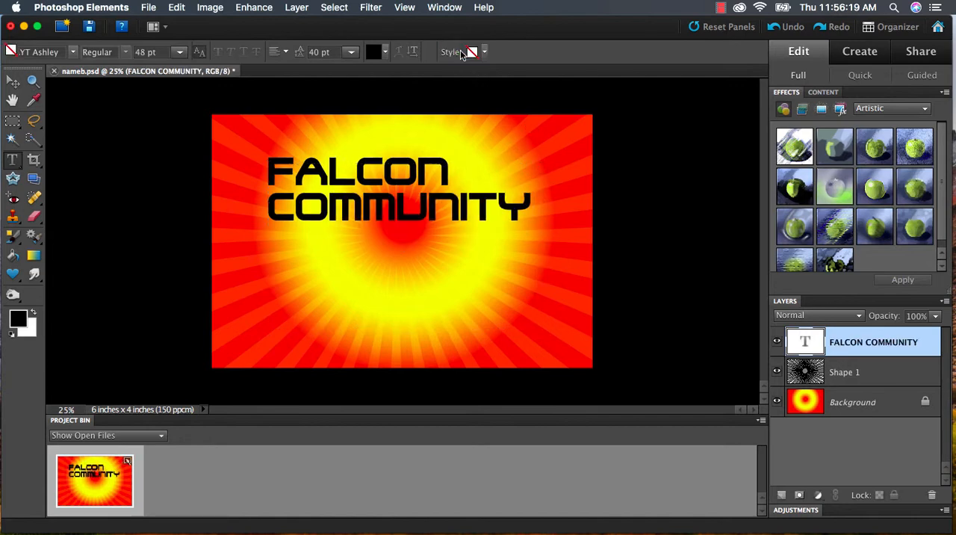
{"action": "left_click", "coordinate": [13, 83]}
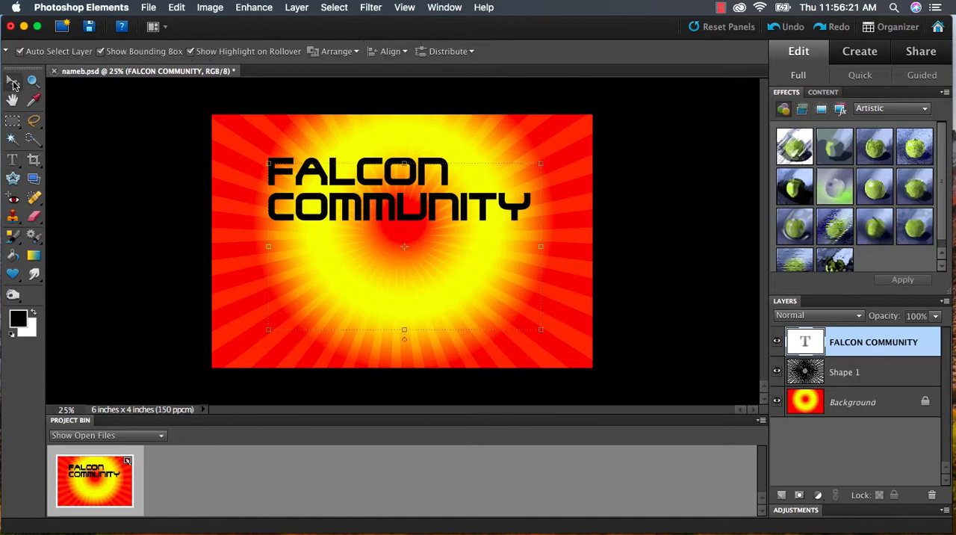
{"action": "left_click_drag", "start_coordinate": [351, 193], "coordinate": [374, 241]}
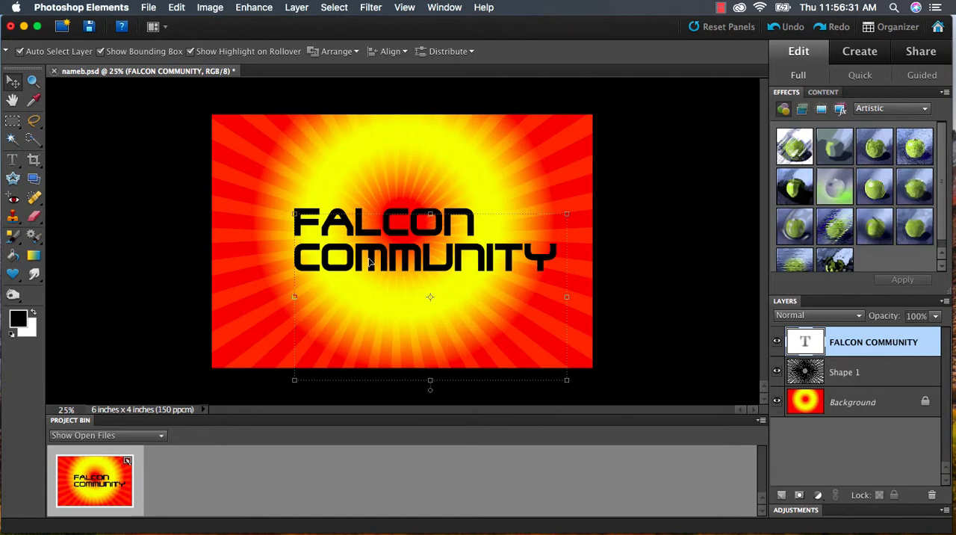
- Recolor the entire FALCON COMMUNITY text with a red sampled from the background rays
{"action": "left_click", "coordinate": [12, 160]}
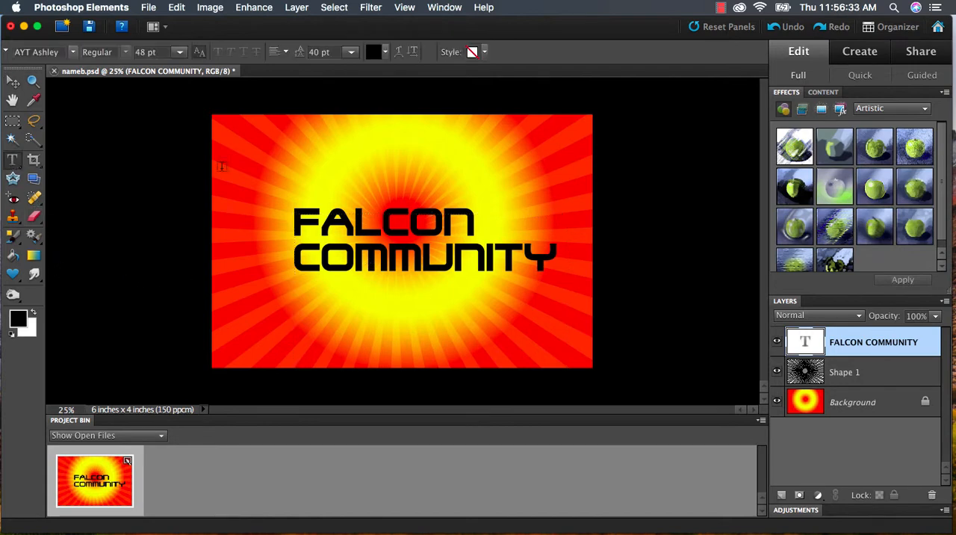
{"action": "left_click", "coordinate": [496, 256]}
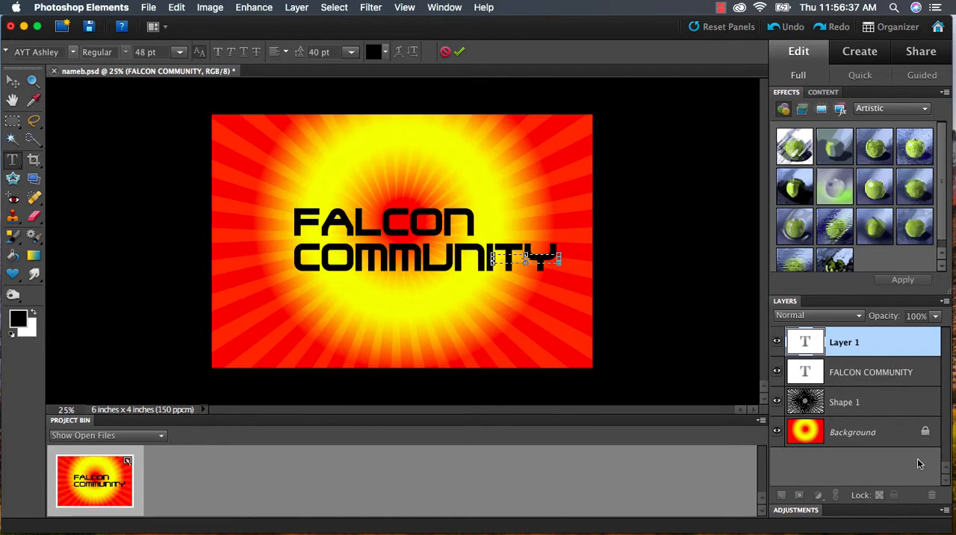
{"action": "left_click", "coordinate": [859, 372]}
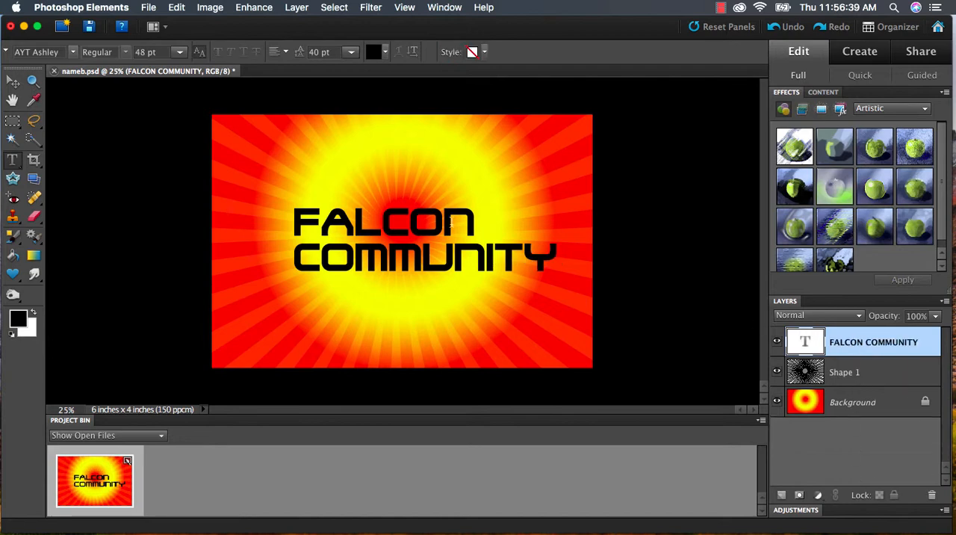
{"action": "left_click", "coordinate": [389, 221]}
{"action": "key", "text": "super+a"}
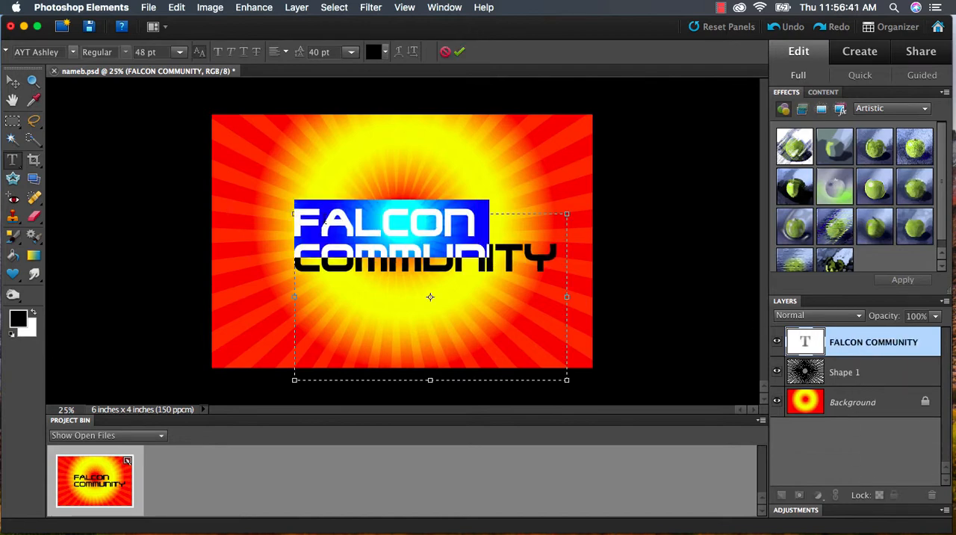
{"action": "left_click", "coordinate": [373, 54]}
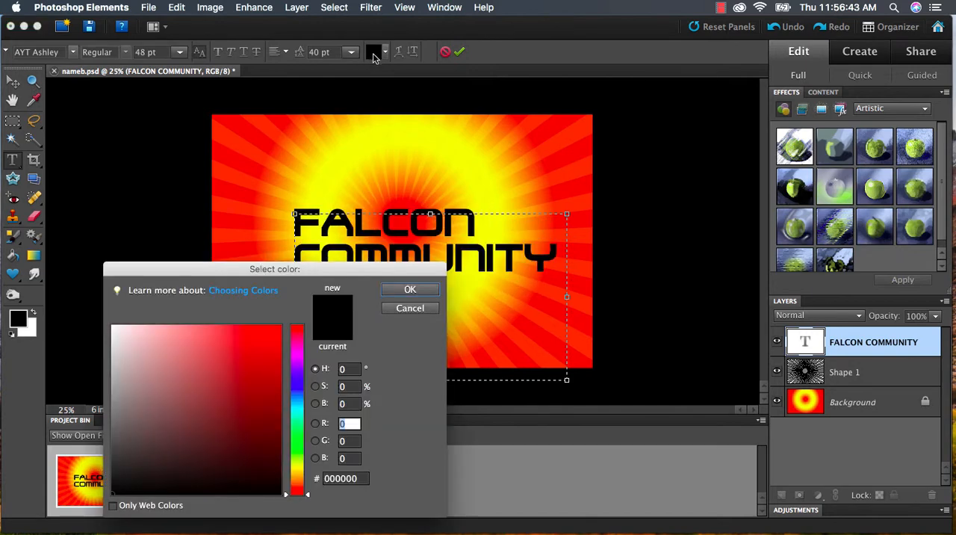
{"action": "left_click", "coordinate": [265, 143]}
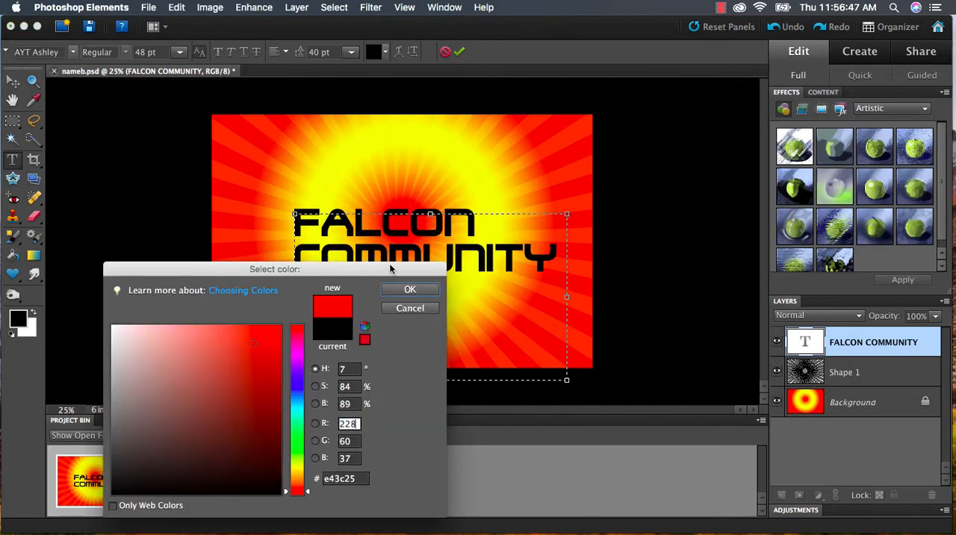
{"action": "left_click", "coordinate": [413, 289]}
{"action": "left_click", "coordinate": [416, 250]}
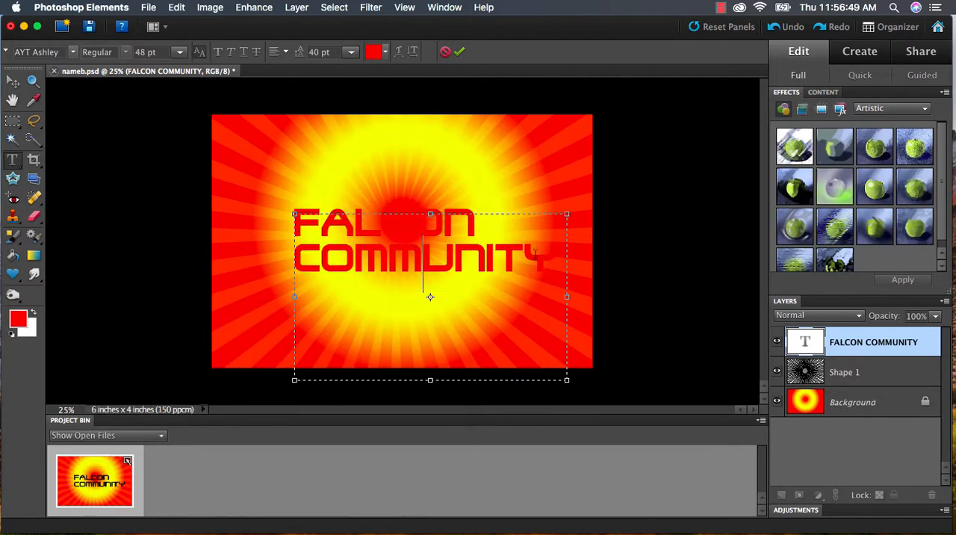
{"action": "left_click_drag", "start_coordinate": [547, 260], "coordinate": [252, 212]}
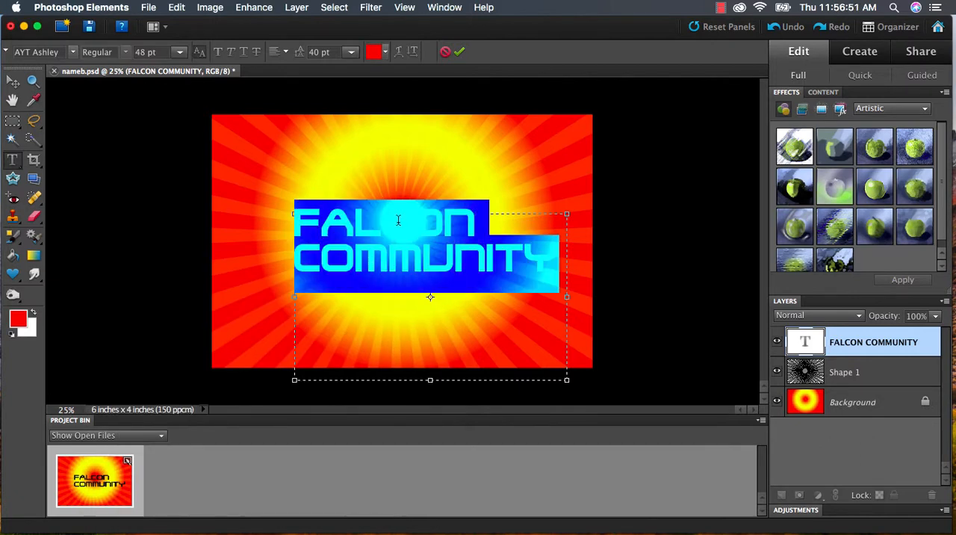
{"action": "left_click", "coordinate": [538, 251]}
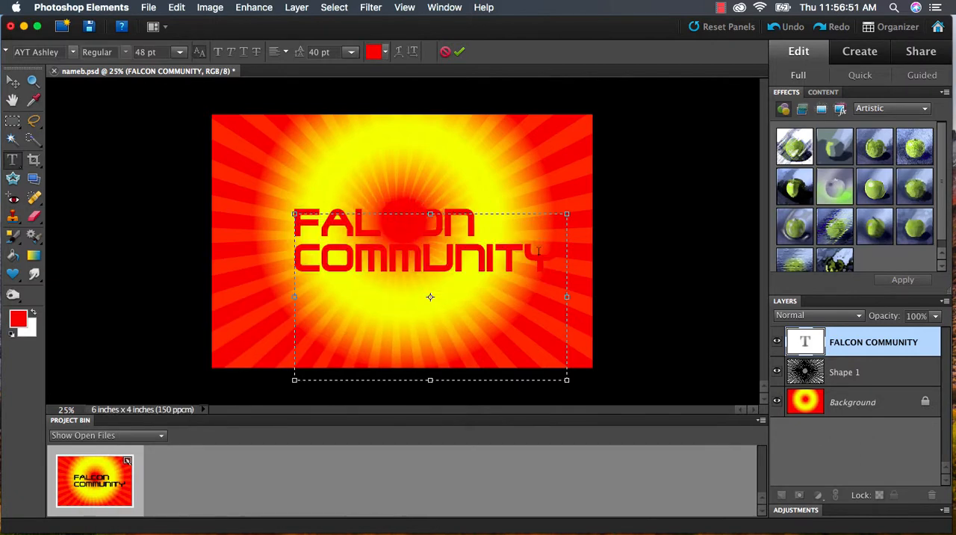
- Add a black stroke of 9 px at 100% opacity to the FALCON COMMUNITY text layer's style
{"action": "left_click", "coordinate": [14, 82]}
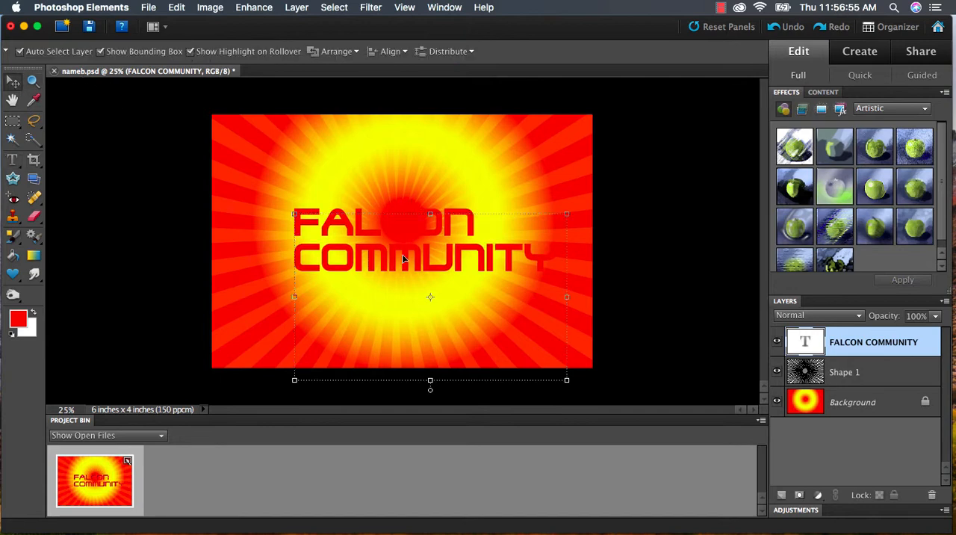
{"action": "right_click", "coordinate": [403, 259]}
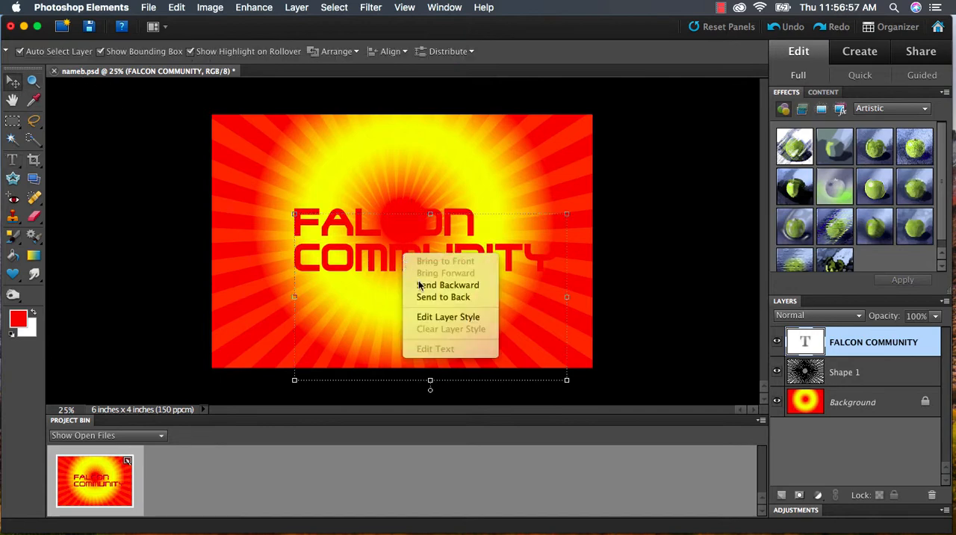
{"action": "left_click", "coordinate": [432, 316]}
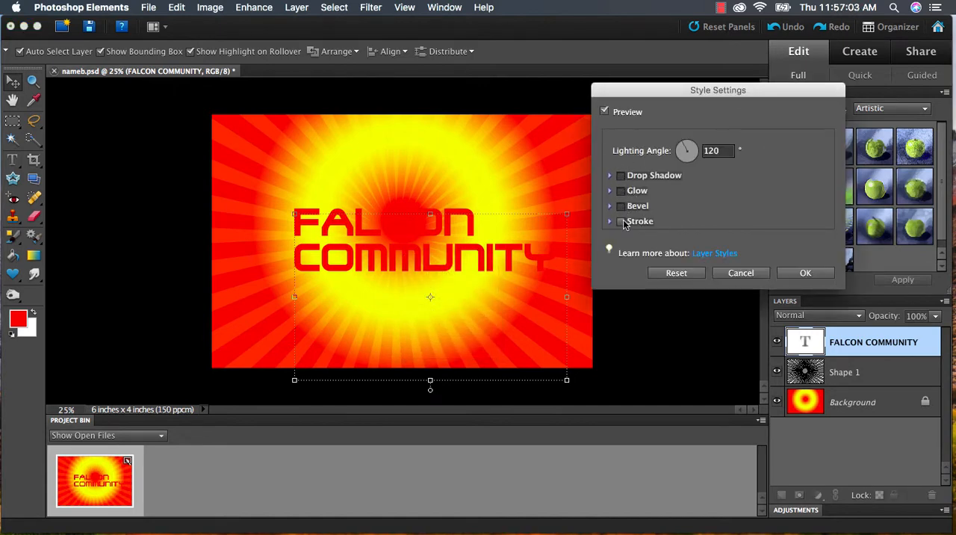
{"action": "left_click", "coordinate": [621, 222]}
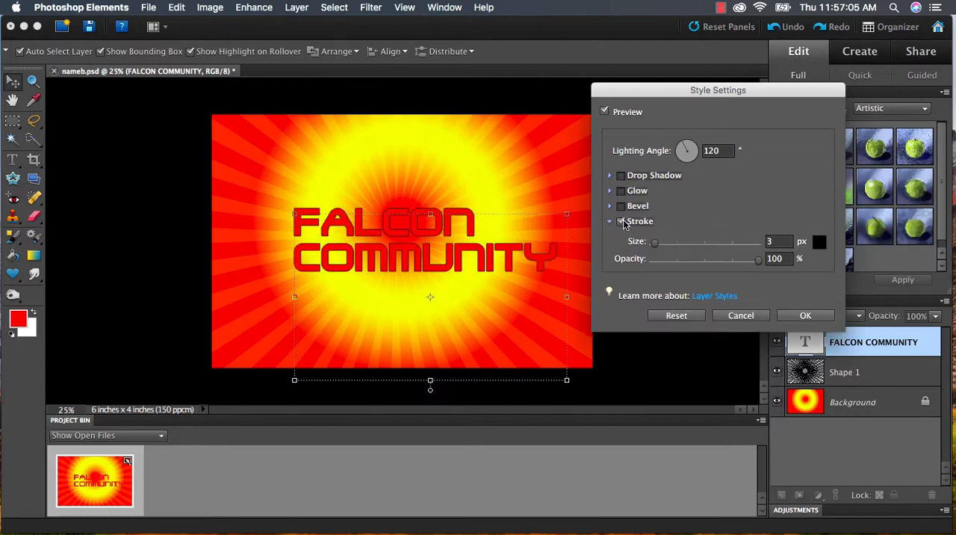
{"action": "left_click_drag", "start_coordinate": [657, 244], "coordinate": [658, 244]}
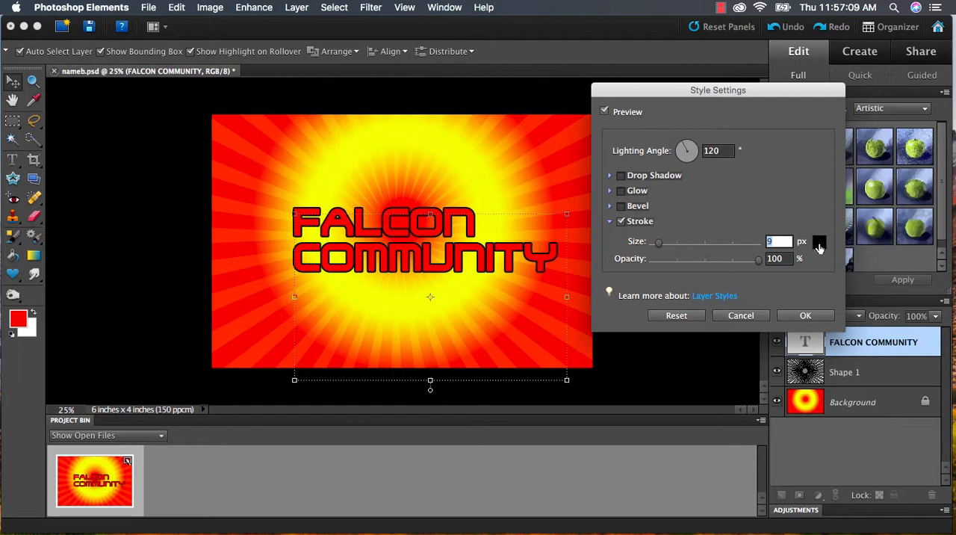
- Try a yellow sampled from the background as the text's stroke color, and go back to black
{"action": "left_click", "coordinate": [819, 243]}
{"action": "left_click", "coordinate": [473, 174]}
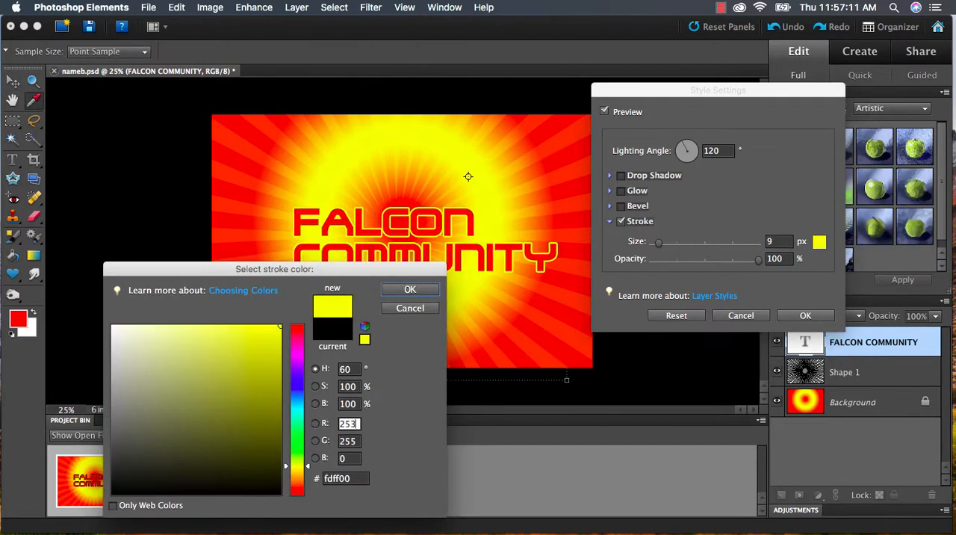
{"action": "left_click", "coordinate": [329, 332]}
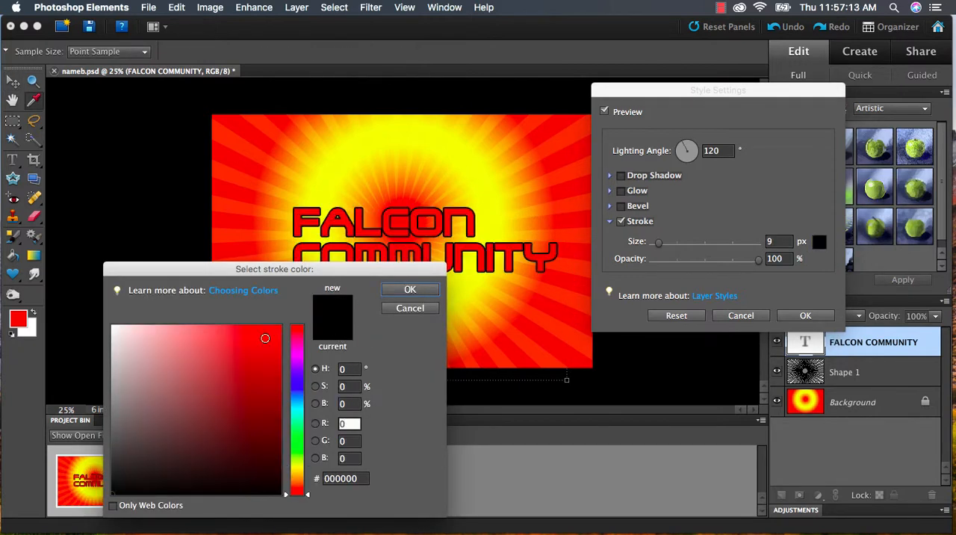
{"action": "left_click", "coordinate": [264, 337]}
{"action": "left_click", "coordinate": [333, 330]}
{"action": "left_click", "coordinate": [410, 290]}
- Set the text's stroke size to 10 px, keep its opacity at 100%, and apply the layer style
{"action": "left_click_drag", "start_coordinate": [658, 243], "coordinate": [660, 245]}
{"action": "mouse_move", "coordinate": [713, 261]}
{"action": "left_mouse_down"}
{"action": "mouse_move", "coordinate": [694, 261]}
{"action": "mouse_move", "coordinate": [759, 261]}
{"action": "left_mouse_up"}
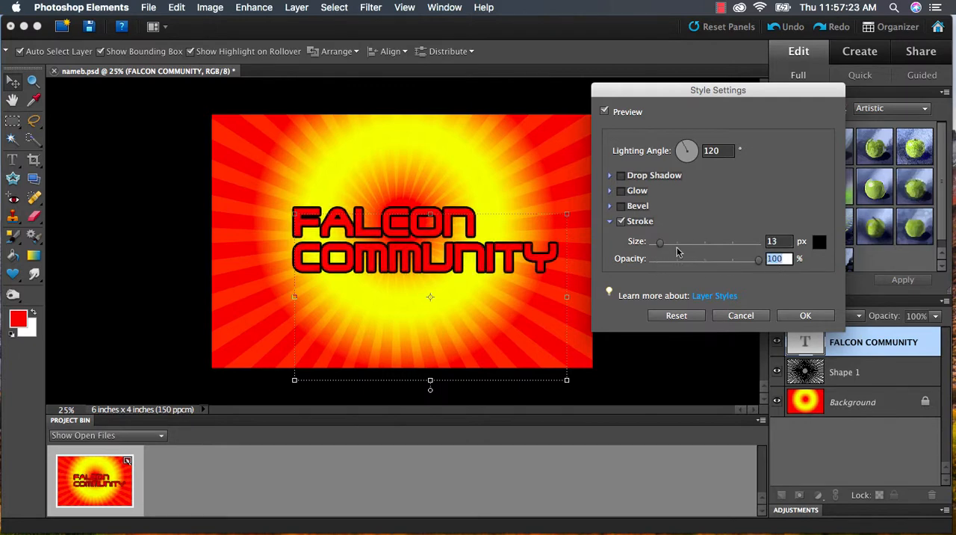
{"action": "left_click_drag", "start_coordinate": [660, 244], "coordinate": [659, 246]}
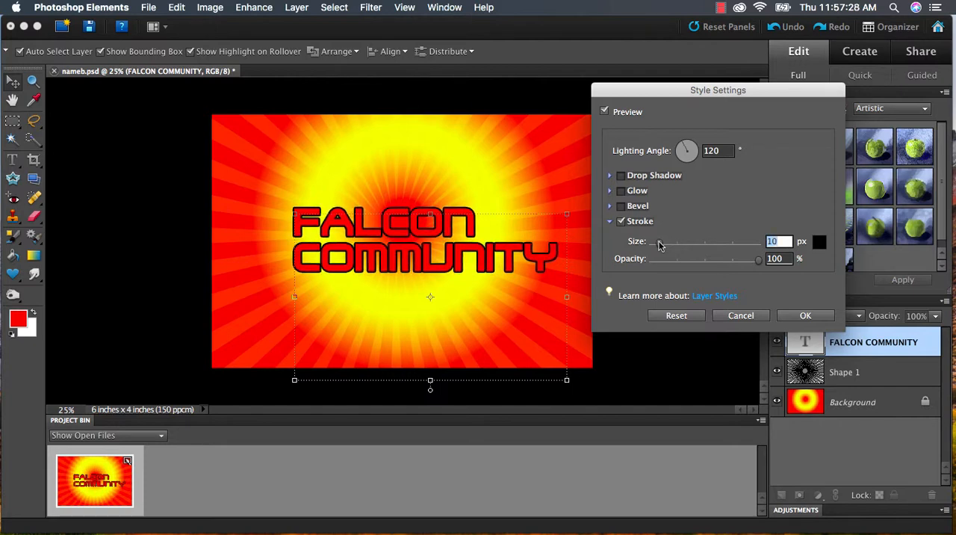
{"action": "left_click", "coordinate": [805, 315]}
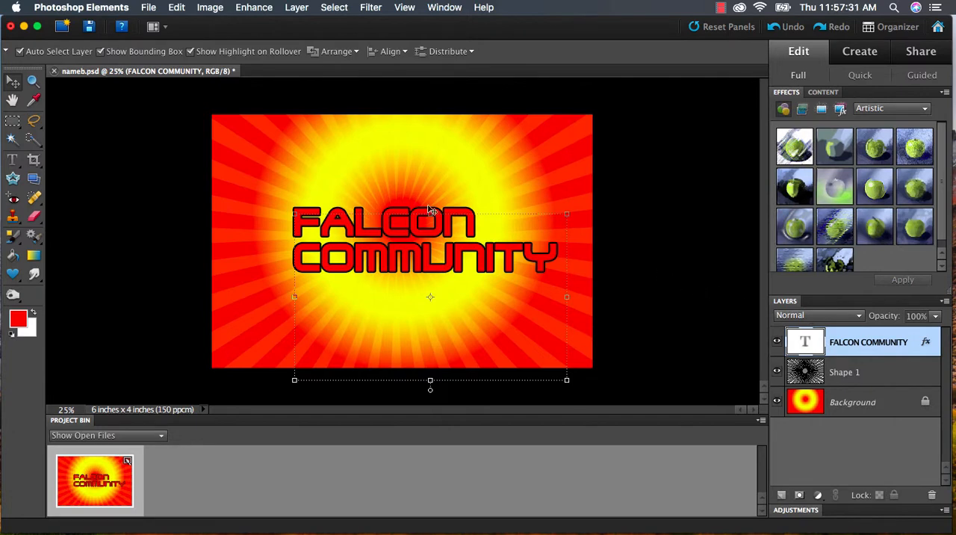
- Simplify the FALCON COMMUNITY text layer and apply the Wind filter to it with the Wind method and direction From the Left
{"action": "left_click", "coordinate": [153, 183]}
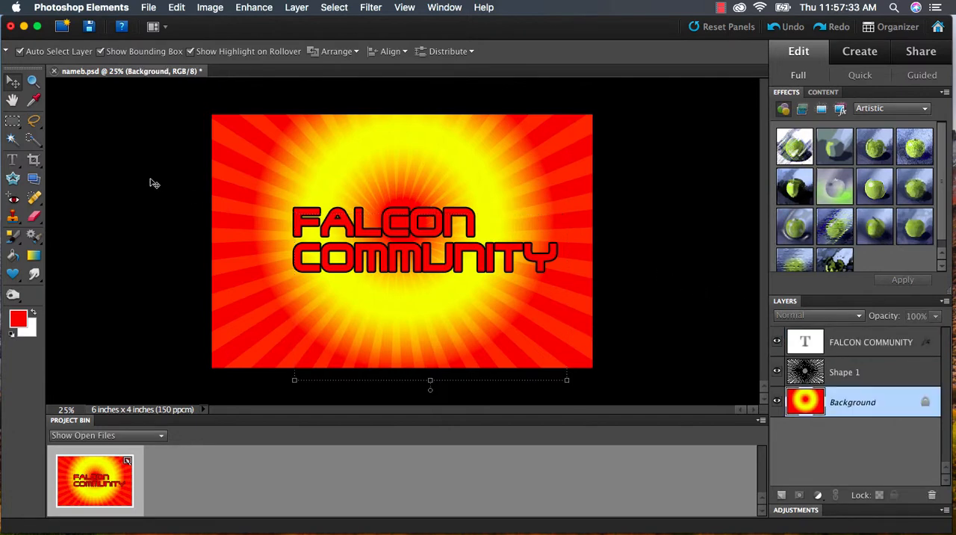
{"action": "left_click", "coordinate": [853, 361]}
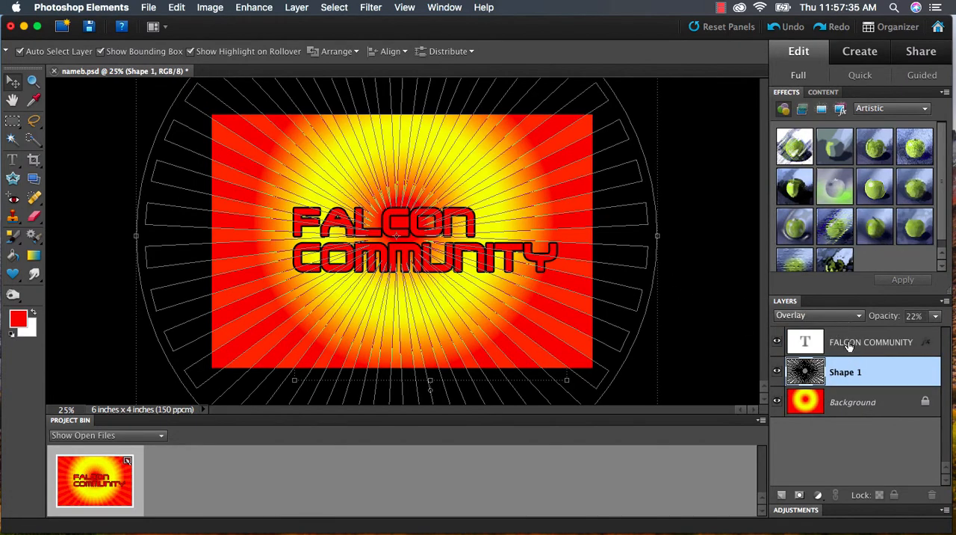
{"action": "left_click", "coordinate": [849, 345]}
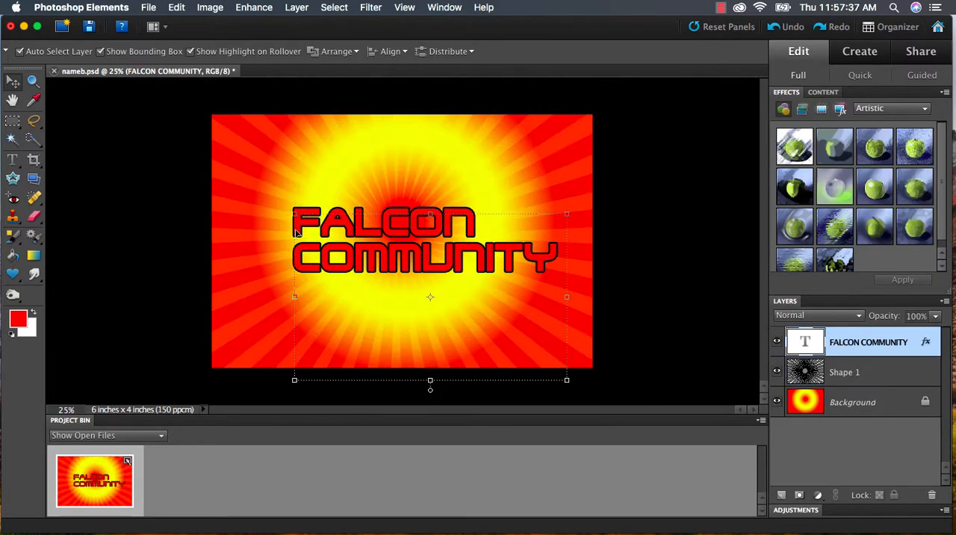
{"action": "key", "text": "super+equal"}
{"action": "key", "text": "super+equal"}
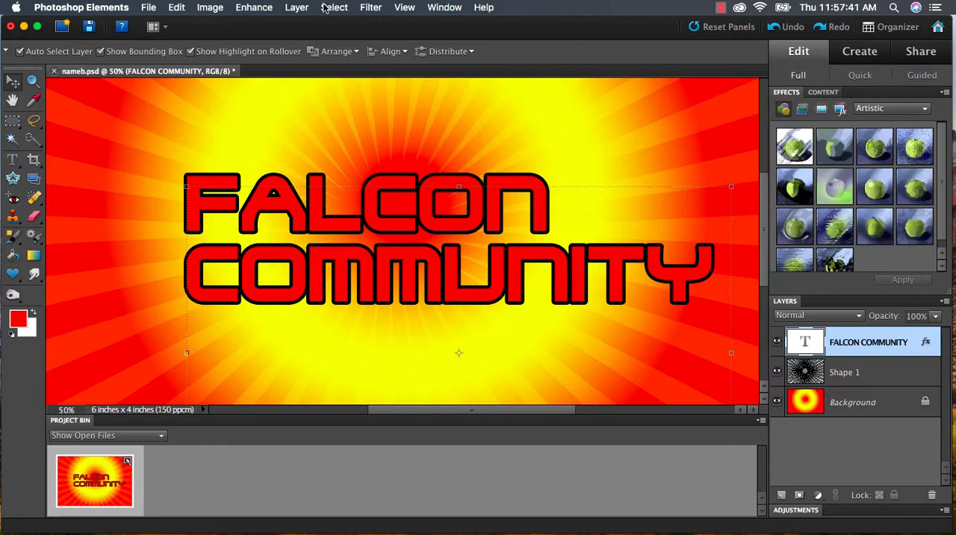
{"action": "left_click", "coordinate": [372, 9]}
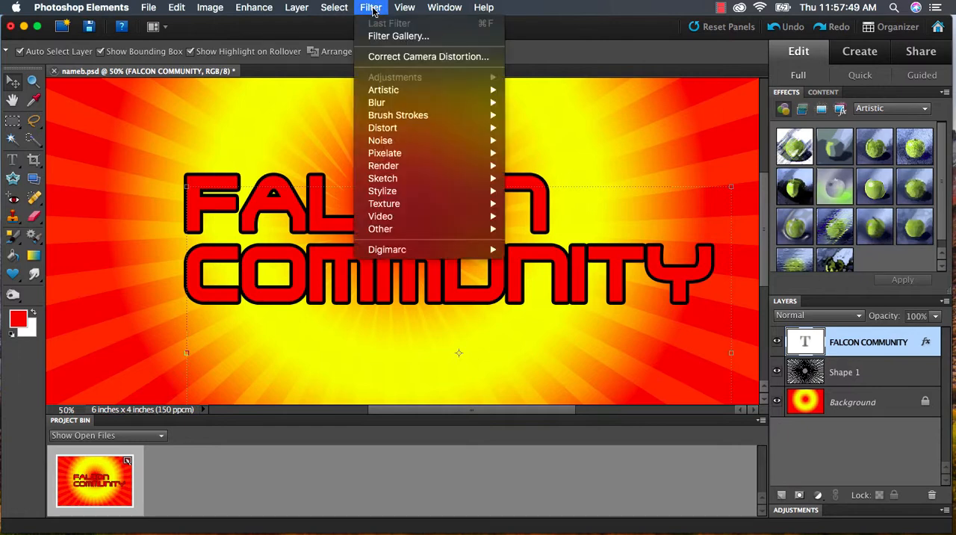
{"action": "mouse_move", "coordinate": [423, 200]}
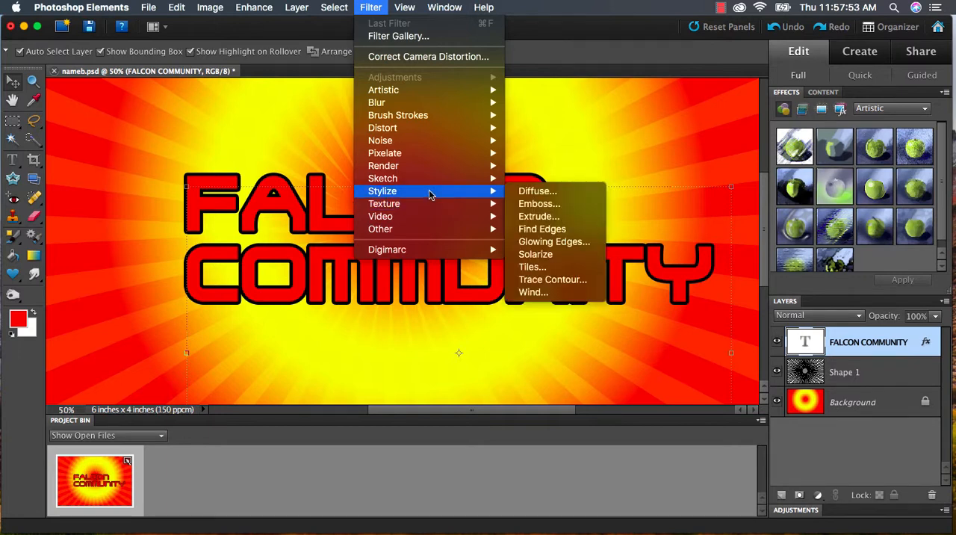
{"action": "left_click", "coordinate": [555, 293]}
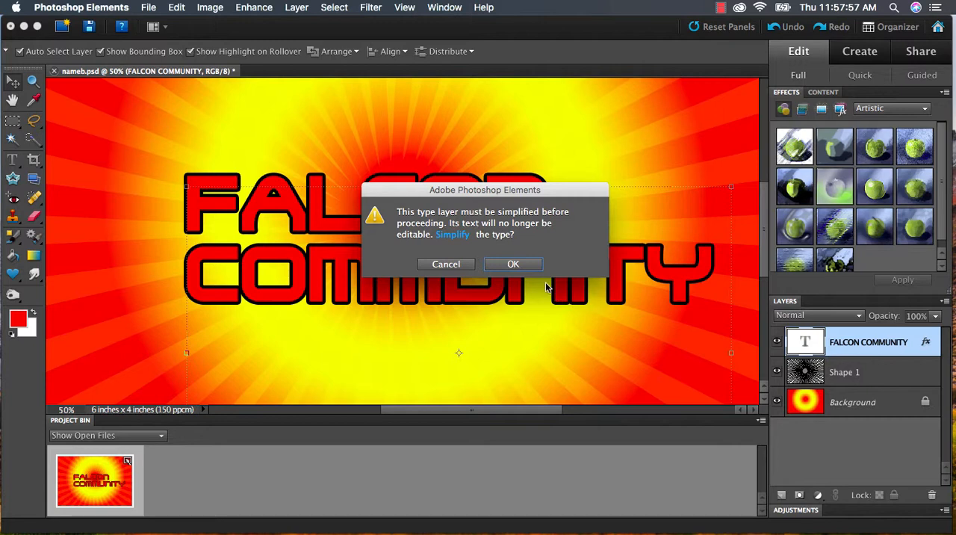
{"action": "left_click", "coordinate": [510, 266]}
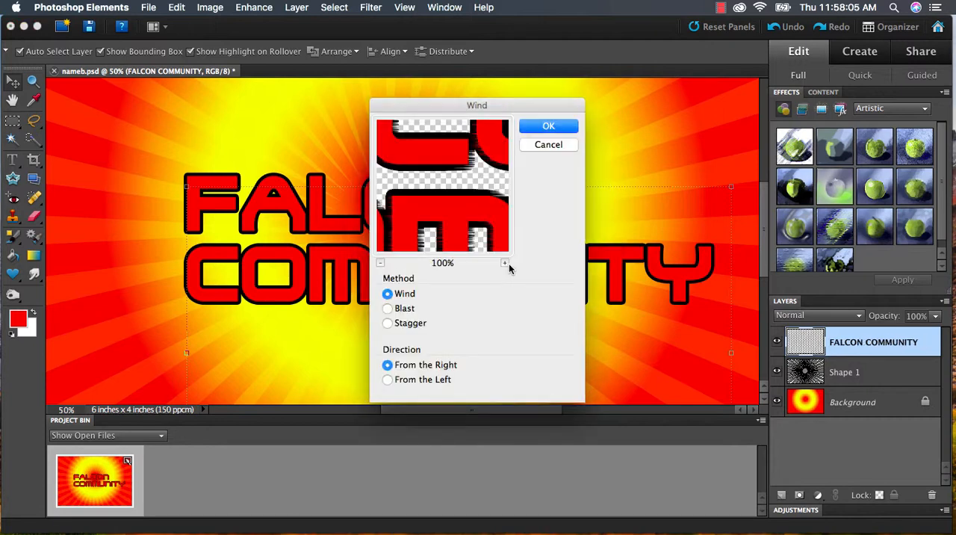
{"action": "left_click_drag", "start_coordinate": [508, 109], "coordinate": [686, 110]}
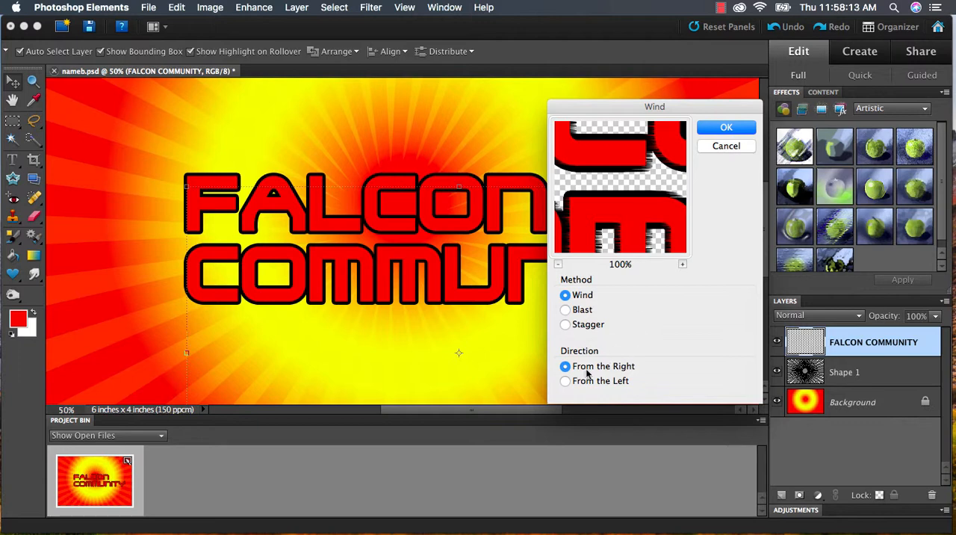
{"action": "left_click", "coordinate": [566, 380]}
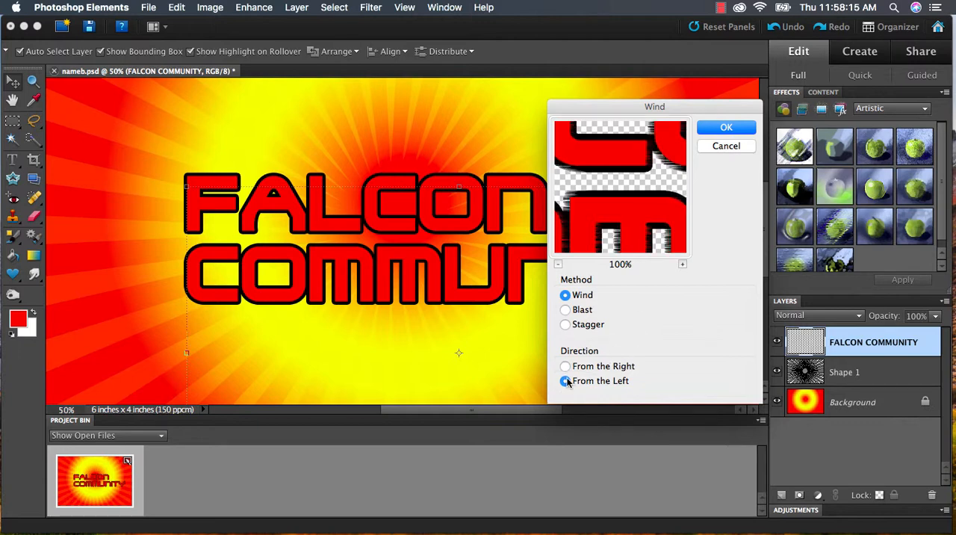
{"action": "left_click", "coordinate": [725, 128]}
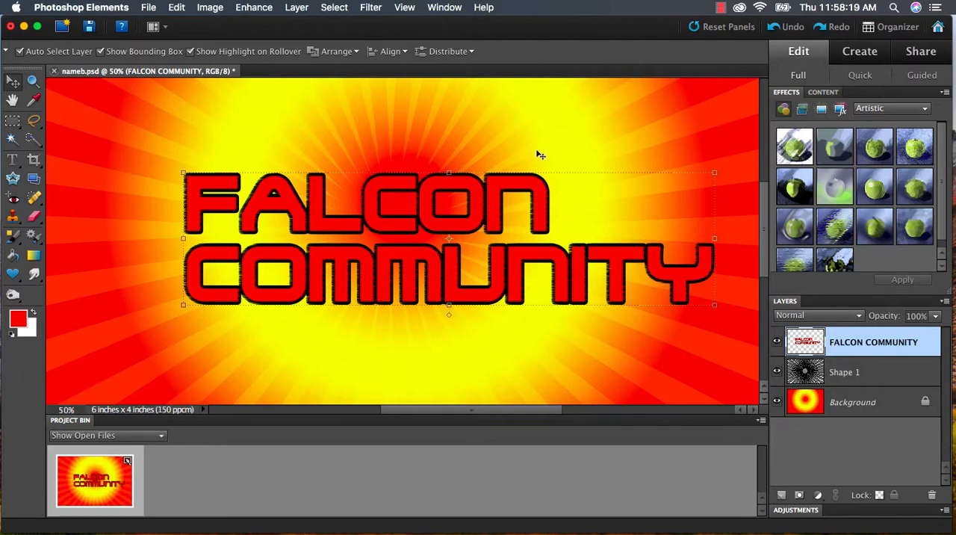
- Examine the wind effect on the lettering's edges up close and in the full composition
{"action": "key", "text": "super+equal"}
{"action": "key", "text": "super+equal"}
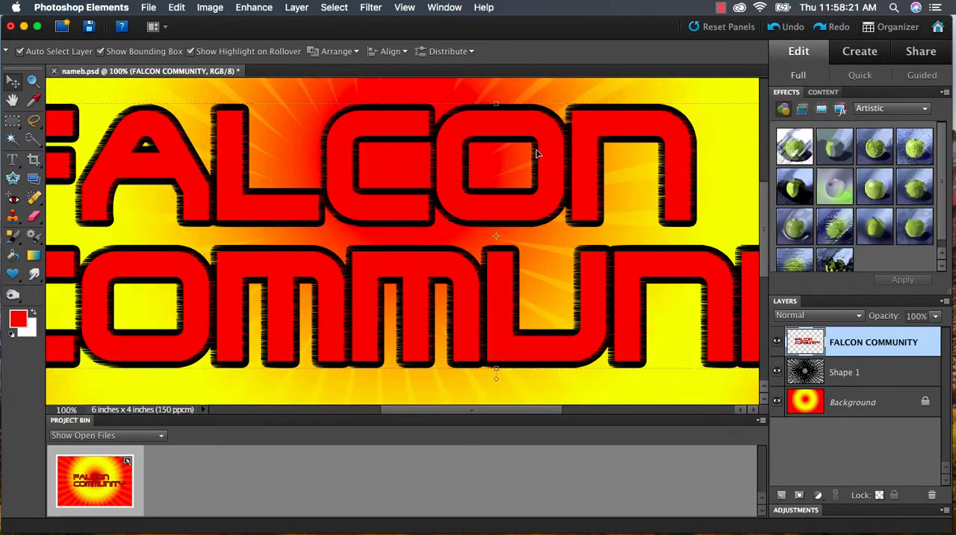
{"action": "key", "text": "super+minus"}
{"action": "key", "text": "super+minus"}
{"action": "key", "text": "super+minus"}
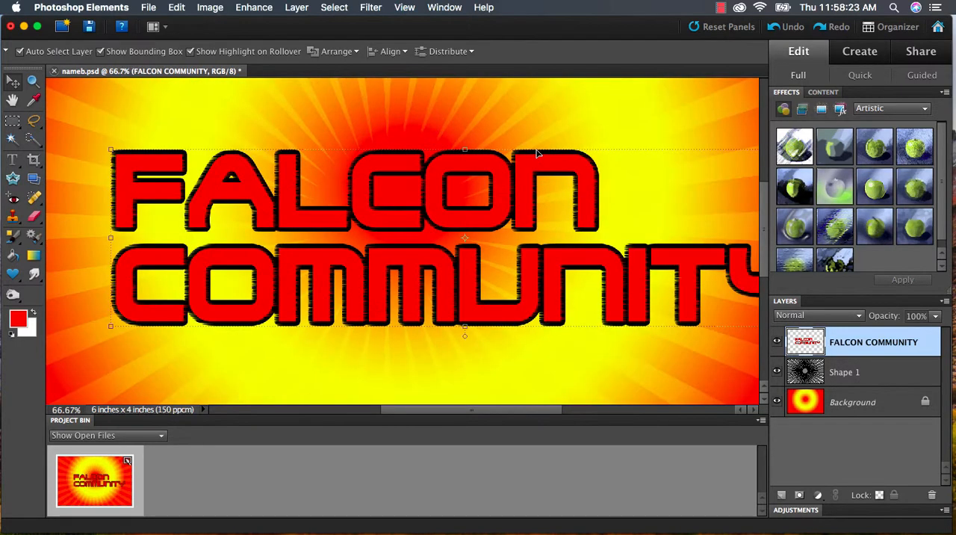
{"action": "key", "text": "super+minus"}
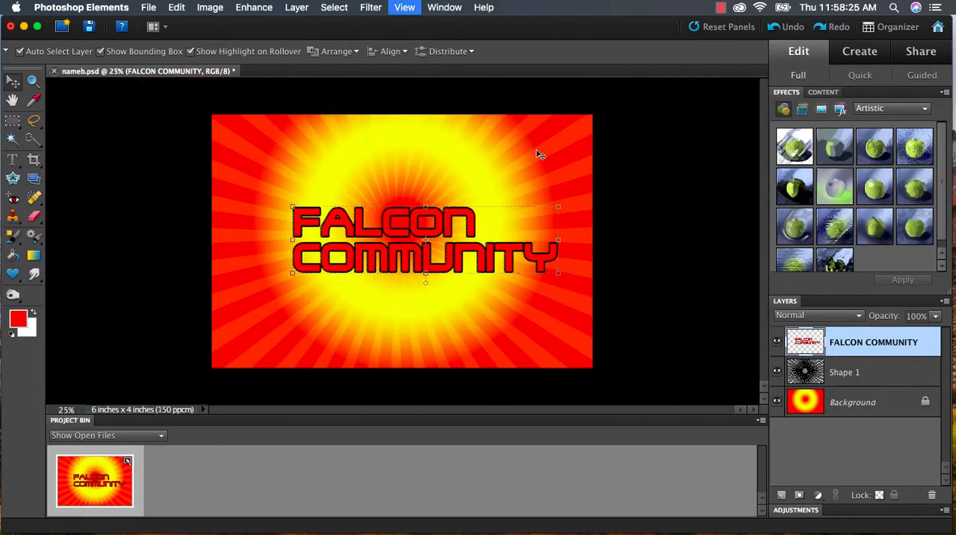
{"action": "key", "text": "super+equal"}
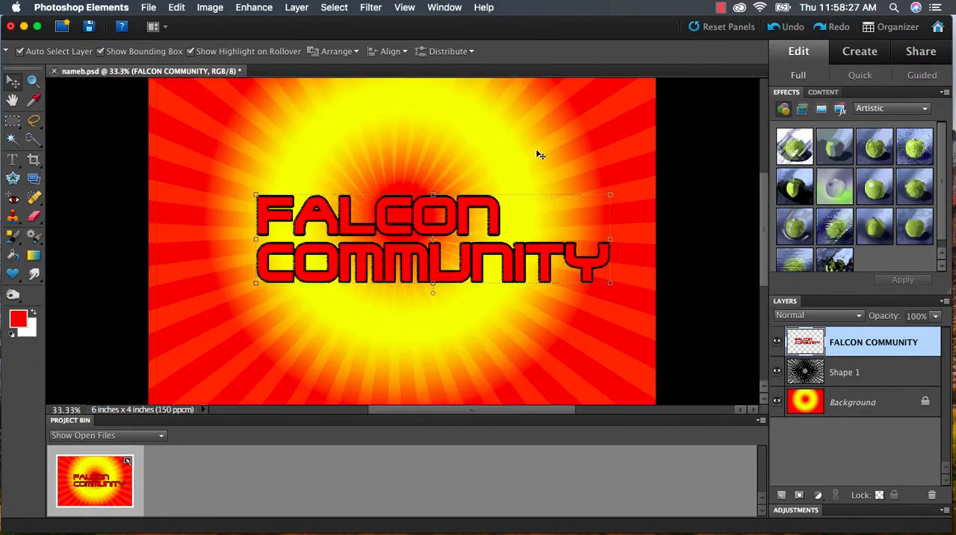
{"action": "key", "text": "super+minus"}
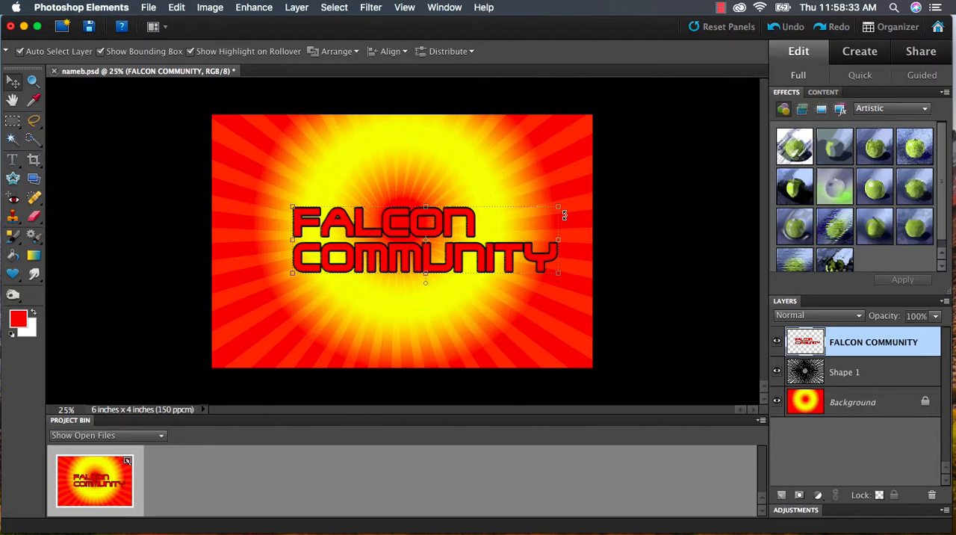
- Save a JPEG copy of the graphic as FALCON.jpg on the Desktop with quality 11 and Baseline Optimized
{"action": "left_click", "coordinate": [154, 10]}
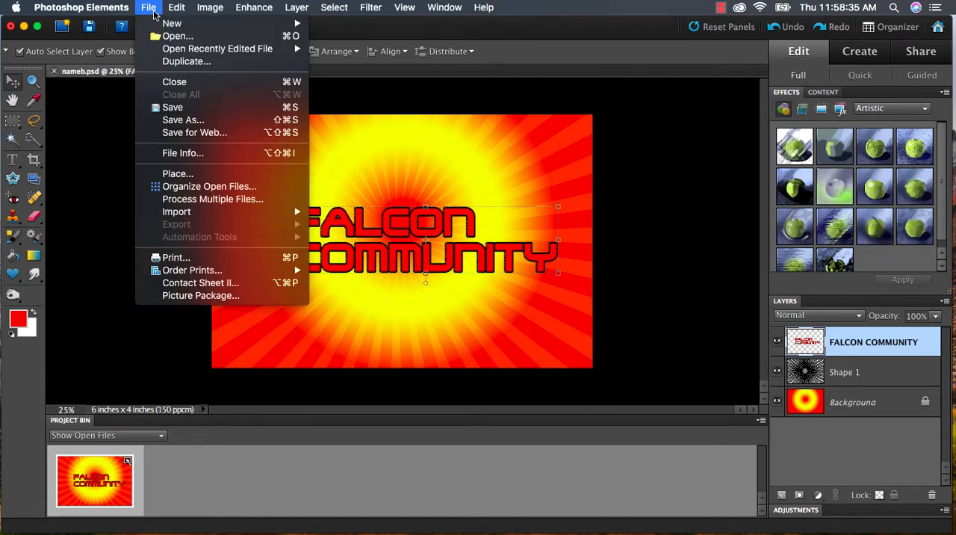
{"action": "left_click", "coordinate": [205, 121]}
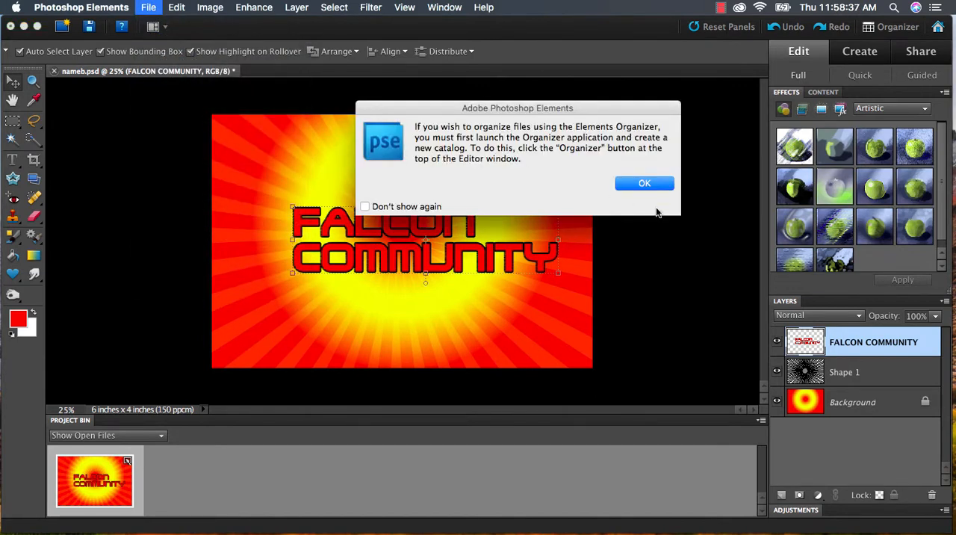
{"action": "left_click", "coordinate": [654, 185]}
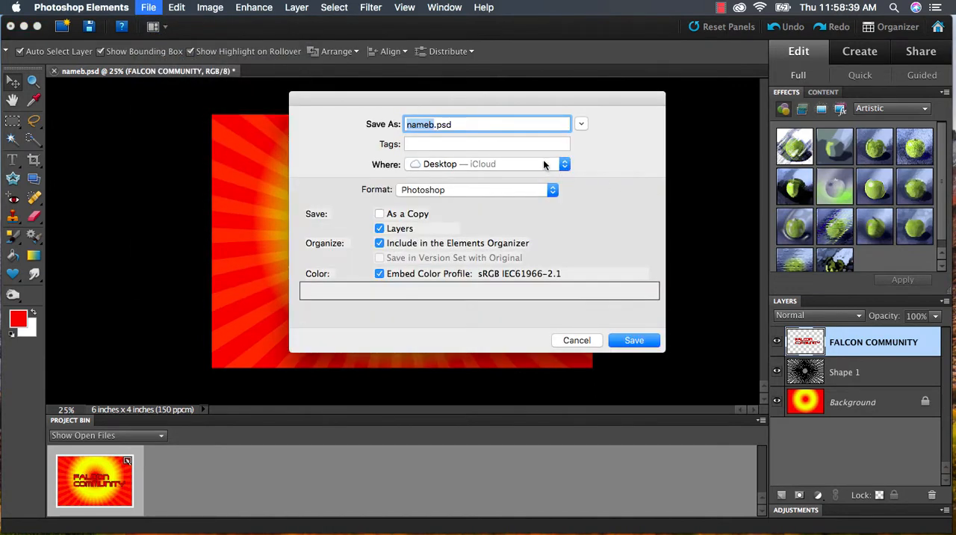
{"action": "type", "text": "FACL"}
{"action": "key", "text": "BackSpace"}
{"action": "key", "text": "BackSpace"}
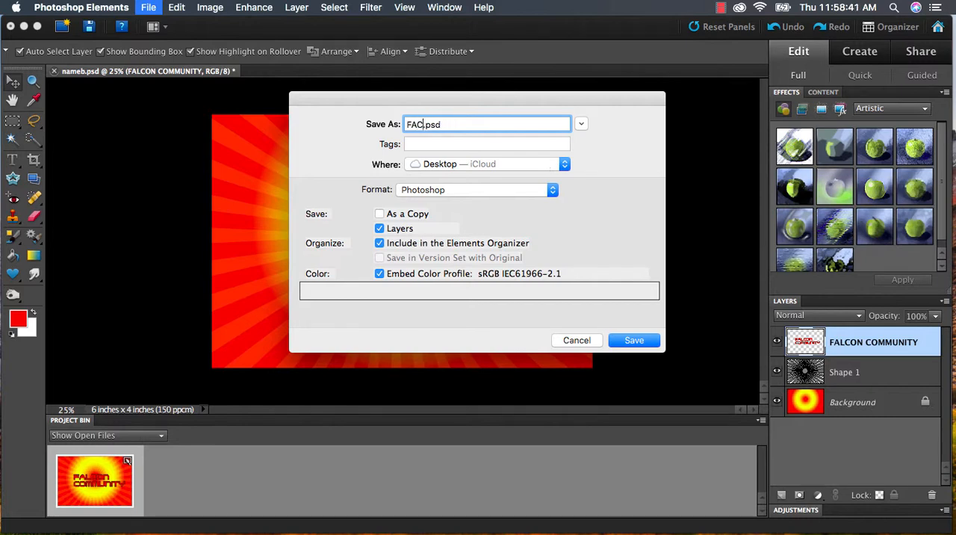
{"action": "type", "text": "LCON"}
{"action": "left_click", "coordinate": [453, 189]}
{"action": "left_click", "coordinate": [435, 273]}
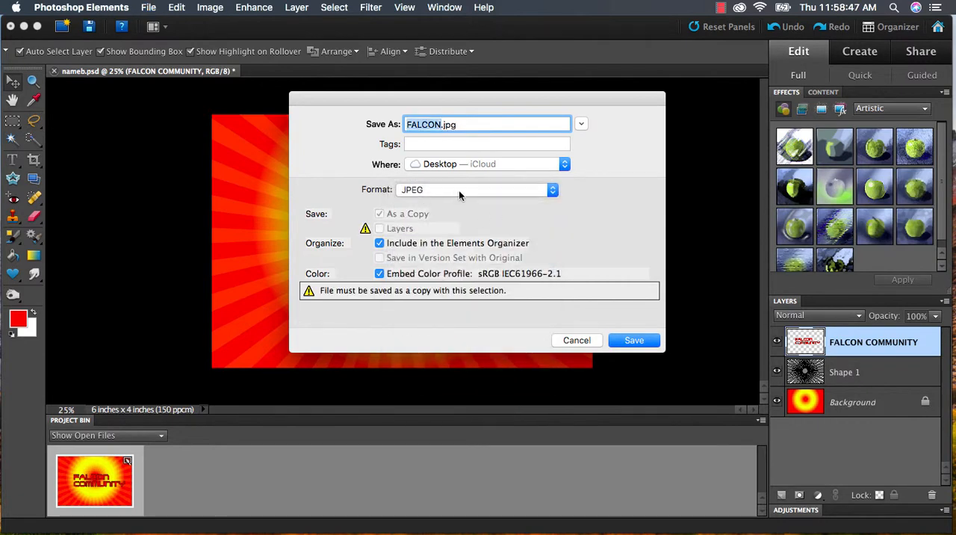
{"action": "left_click", "coordinate": [647, 342]}
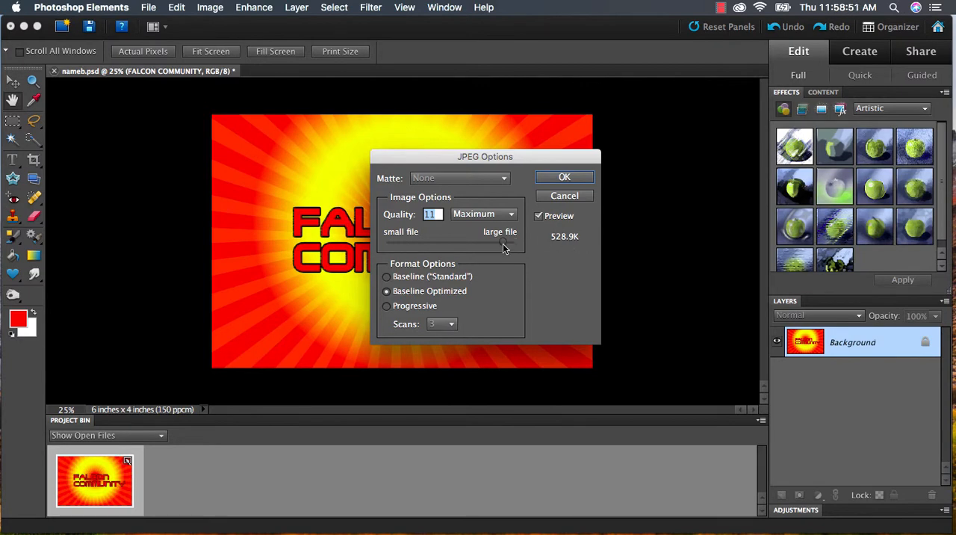
{"action": "left_click", "coordinate": [572, 180]}
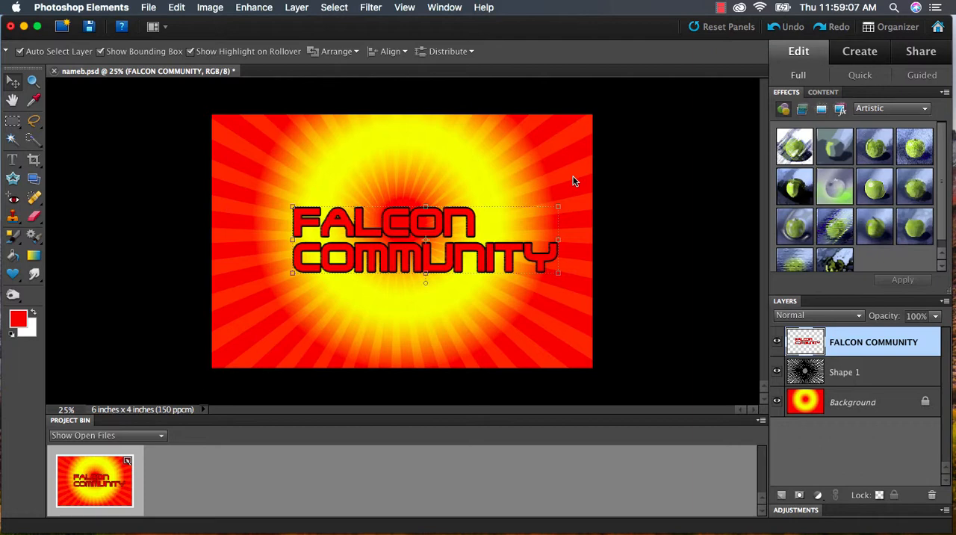
{"action": "left_click", "coordinate": [720, 7]}
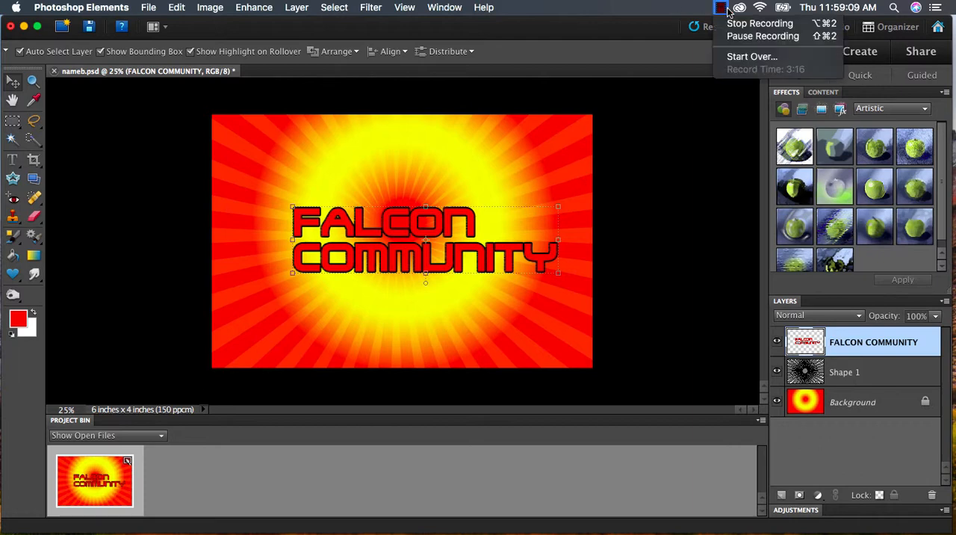